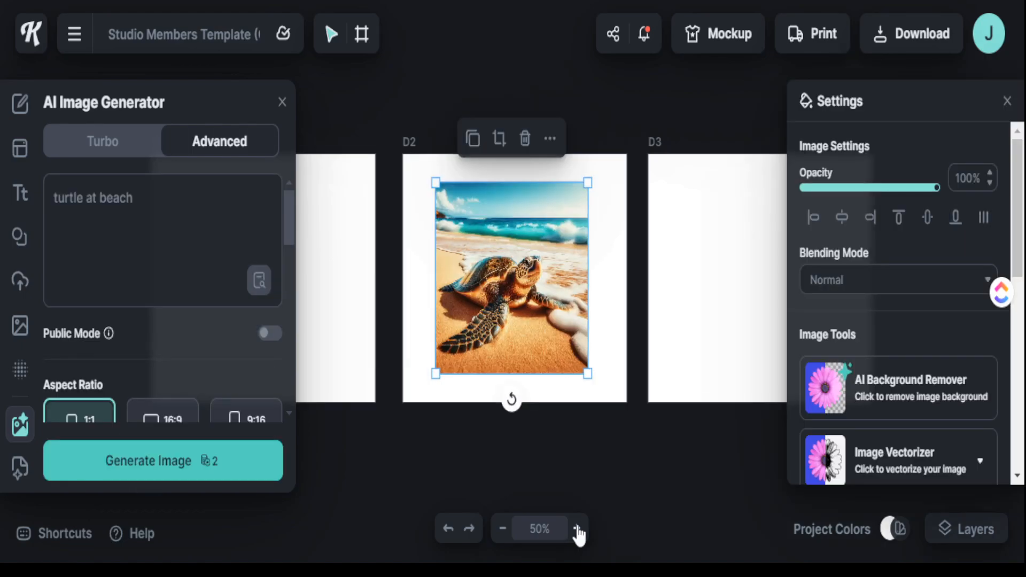
# Step: Look over the highland cow tumbler mockup and Kittl's AI text-to-image feature page
pyautogui.click(576, 529)
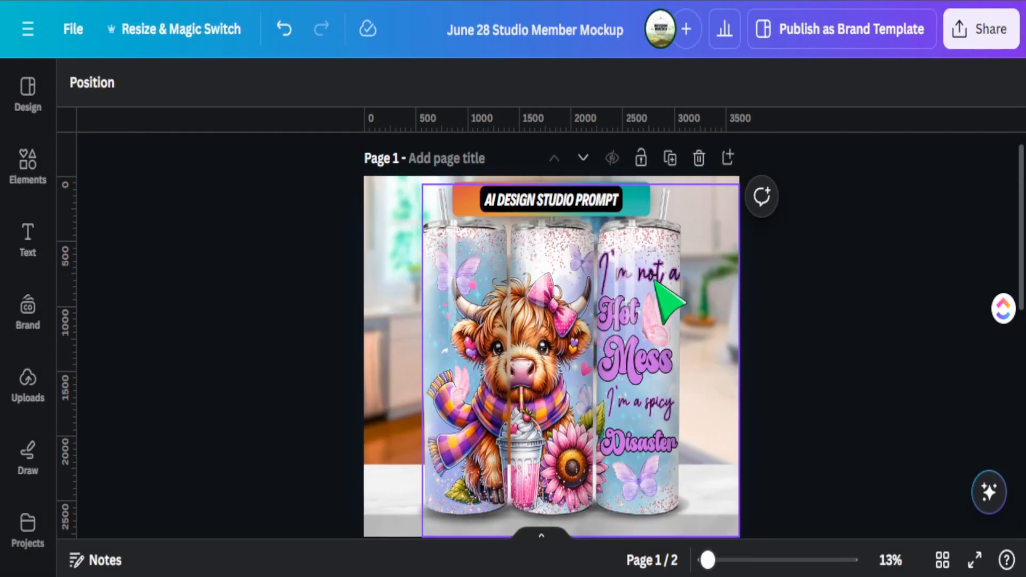
pyautogui.scroll(-8, 866, 408)
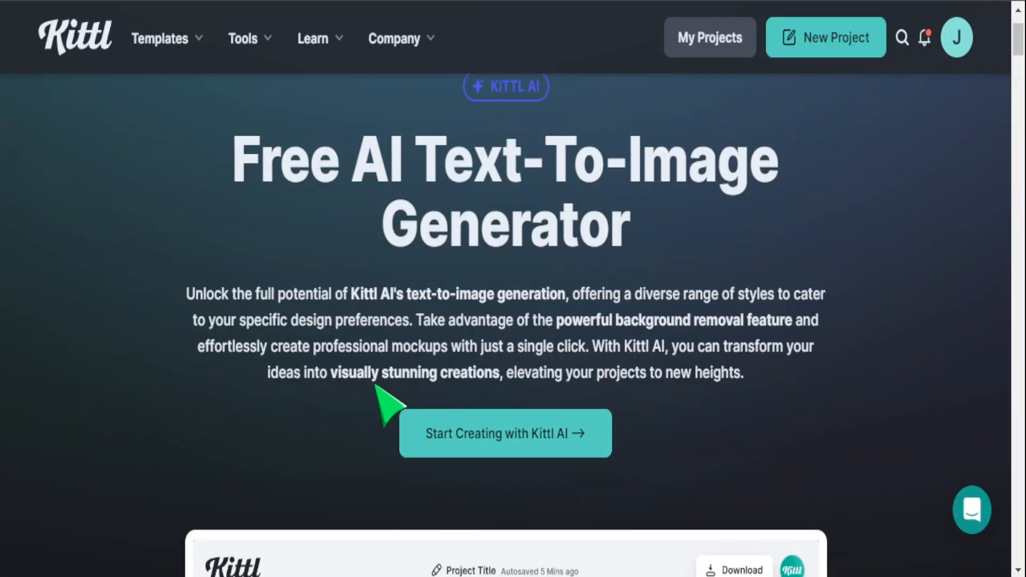
pyautogui.scroll(-7, 214, 326)
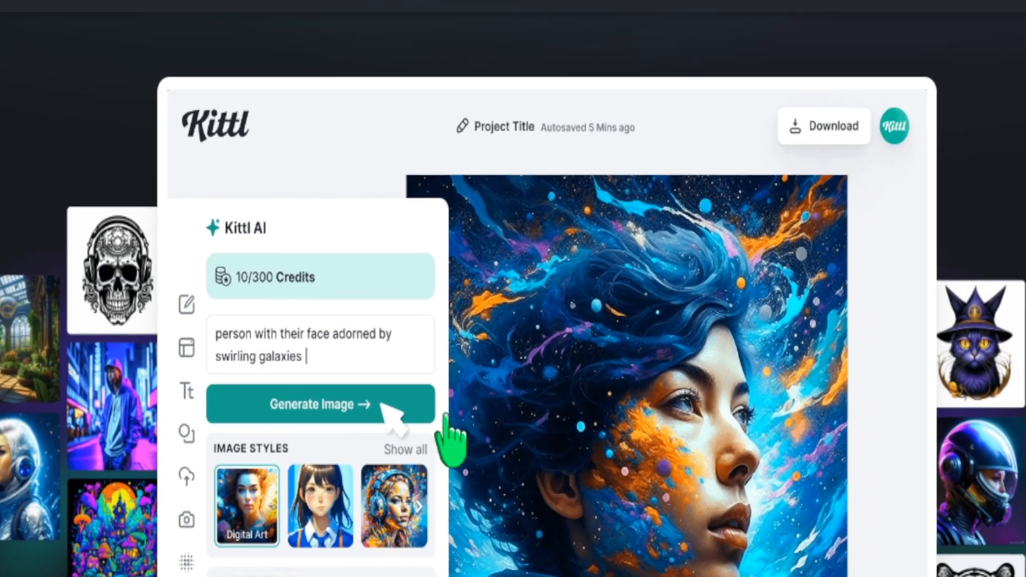
pyautogui.scroll(-10, 844, 481)
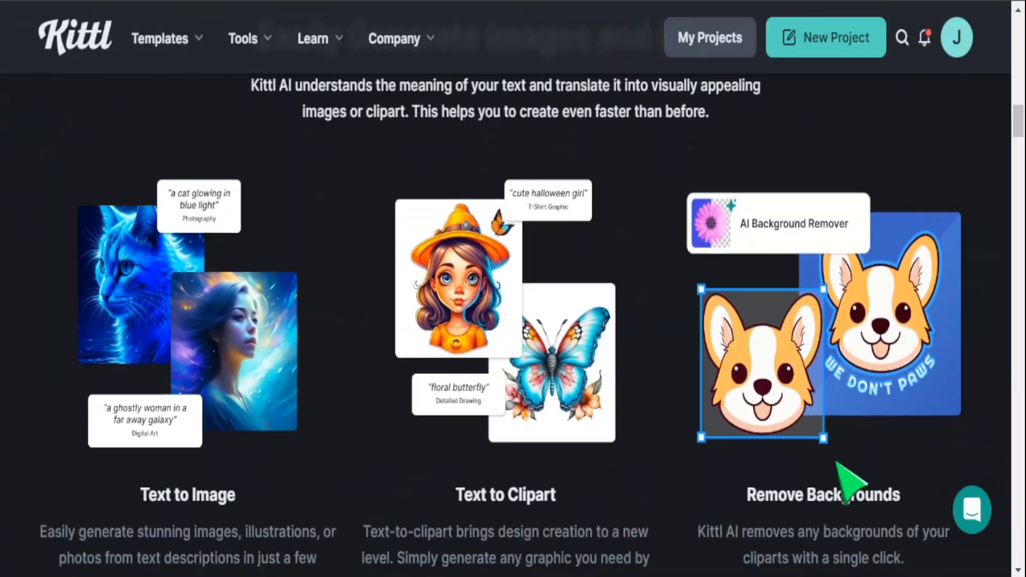
pyautogui.scroll(-1, 837, 464)
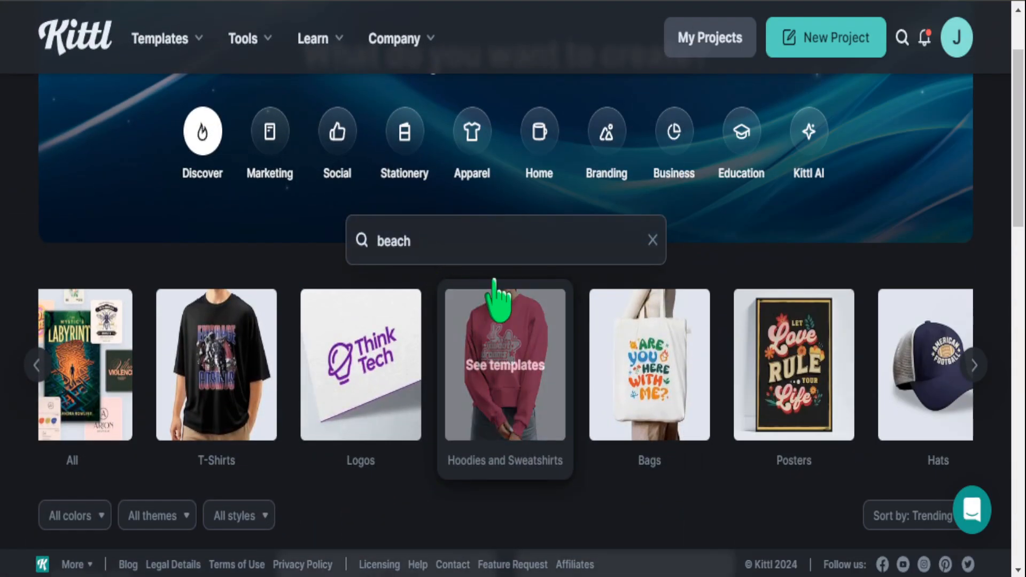
# Step: Browse Kittl's beach-themed design templates for inspiration
pyautogui.scroll(-5, 534, 302)
pyautogui.scroll(-1, 774, 354)
pyautogui.scroll(-5, 408, 371)
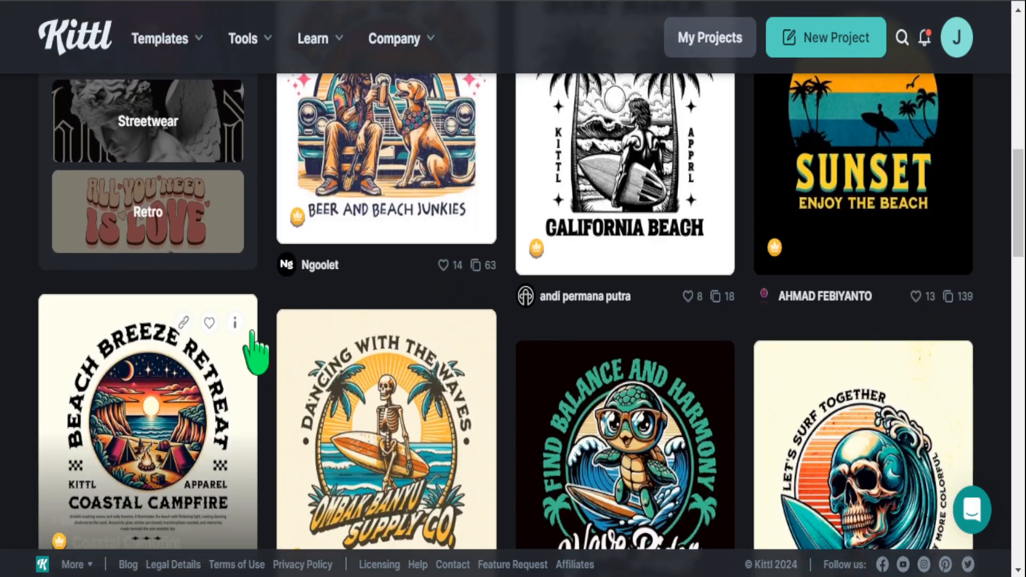
pyautogui.scroll(-2, 283, 363)
pyautogui.scroll(-6, 595, 355)
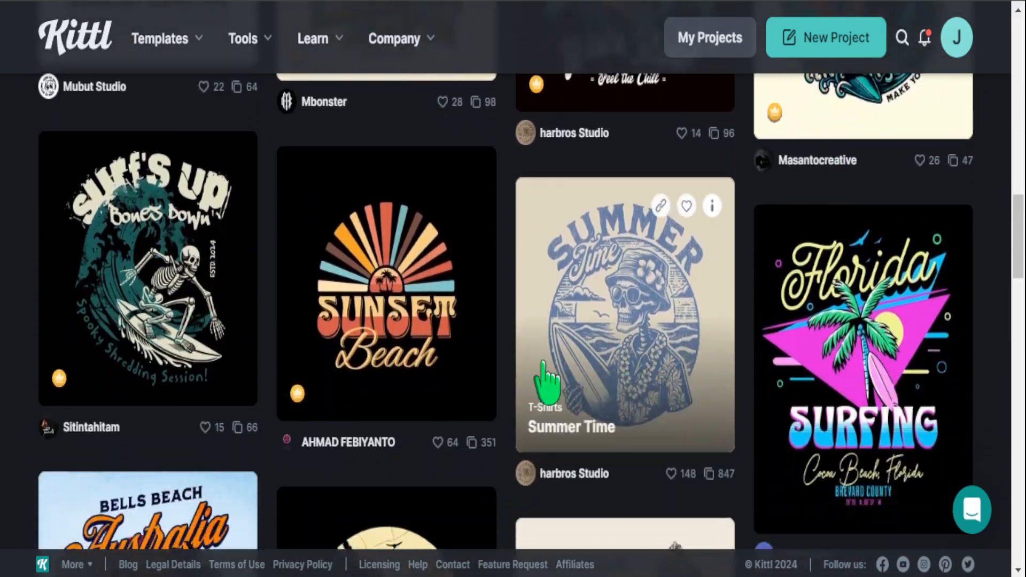
pyautogui.scroll(-12, 556, 379)
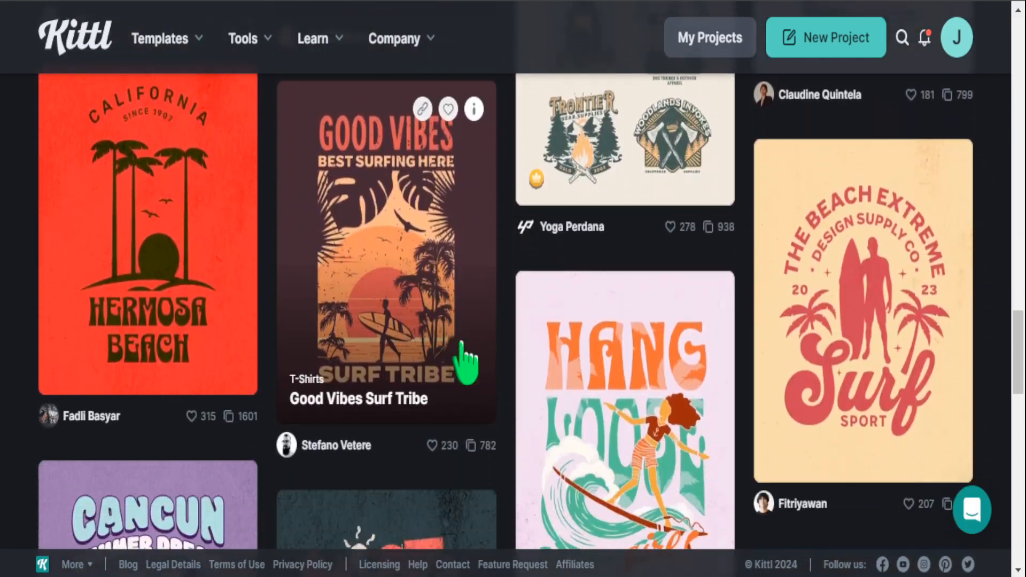
pyautogui.scroll(-12, 454, 360)
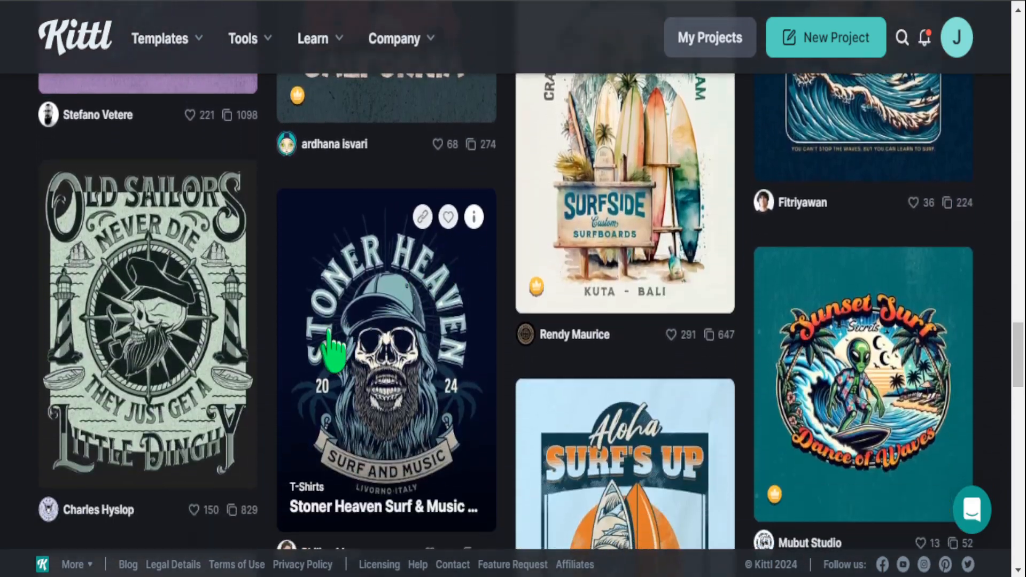
pyautogui.scroll(-8, 338, 348)
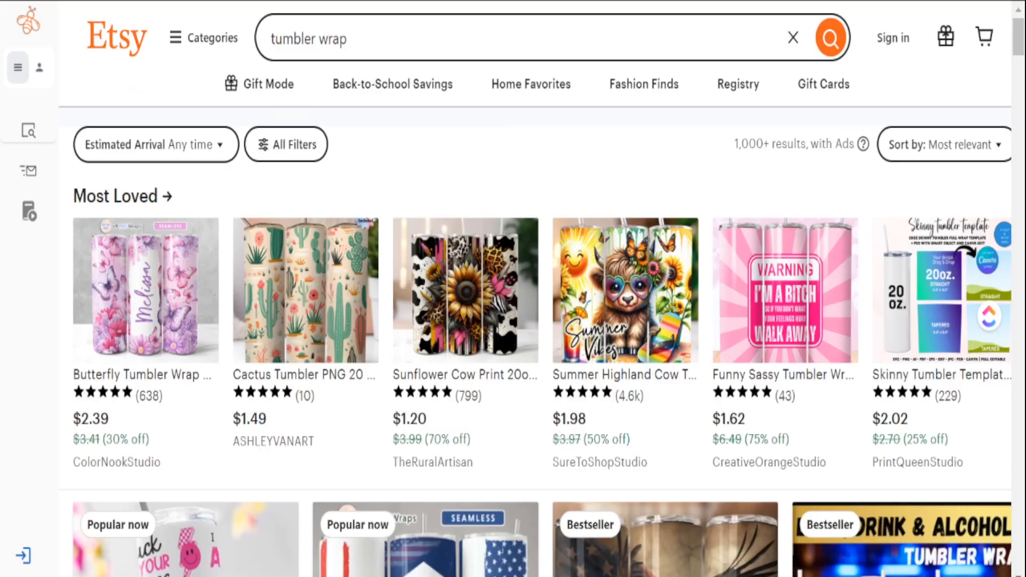
# Step: Examine Etsy's tumbler wrap search results and the highland cow "hot mess" tumbler listing
pyautogui.scroll(-7, 577, 198)
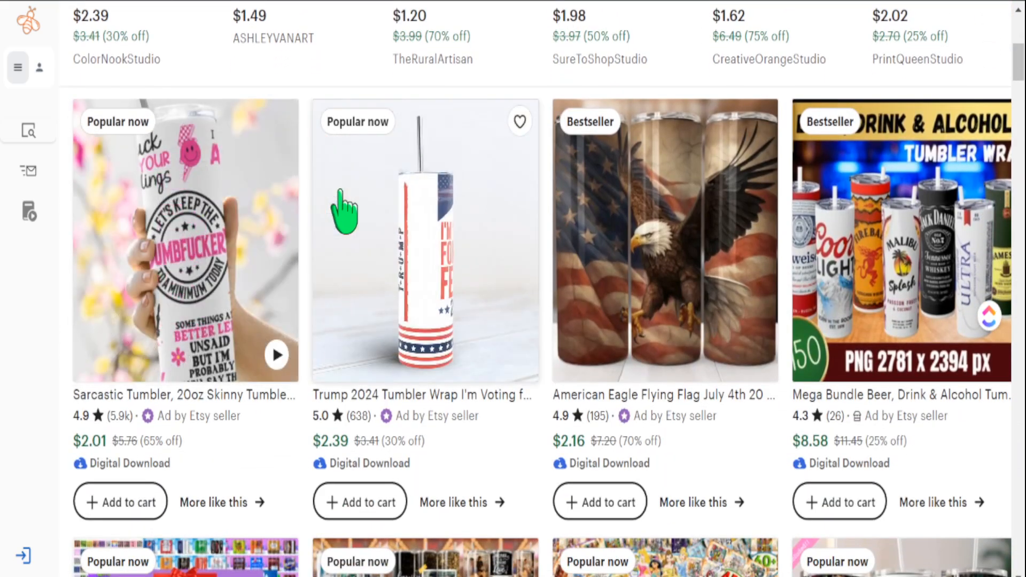
pyautogui.scroll(-20, 499, 208)
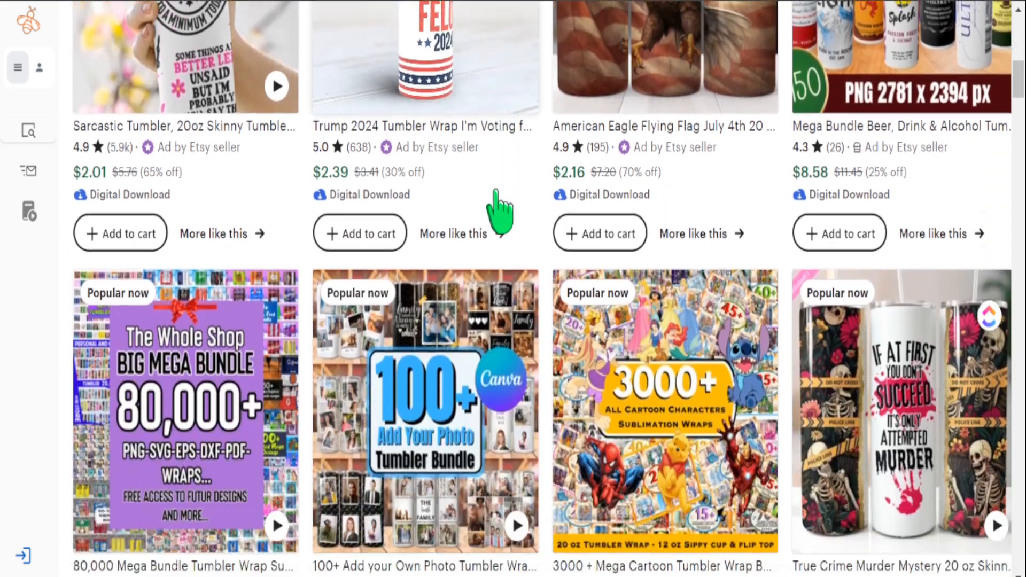
pyautogui.scroll(-11, 443, 238)
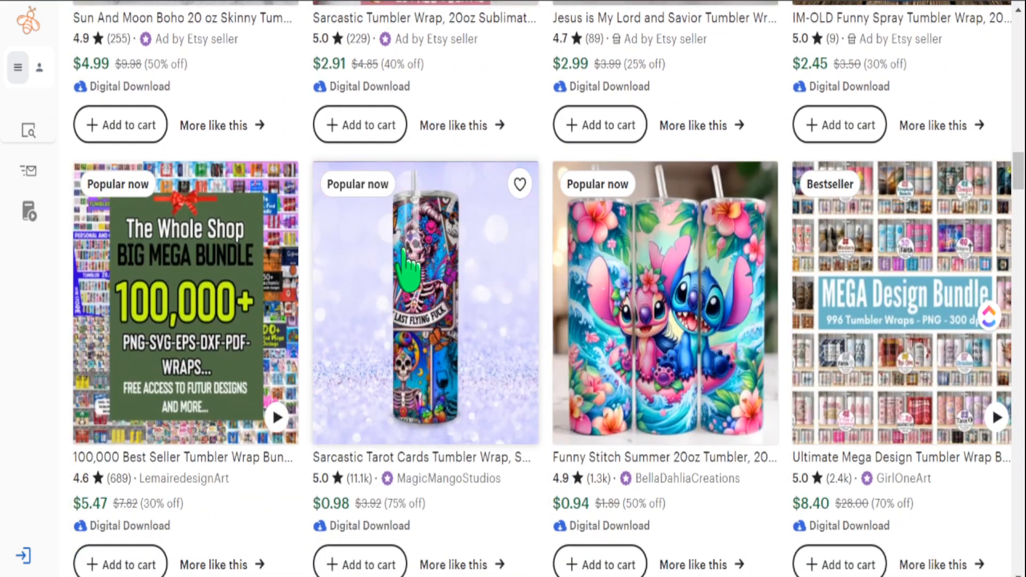
pyautogui.scroll(-10, 406, 267)
pyautogui.scroll(-1, 411, 273)
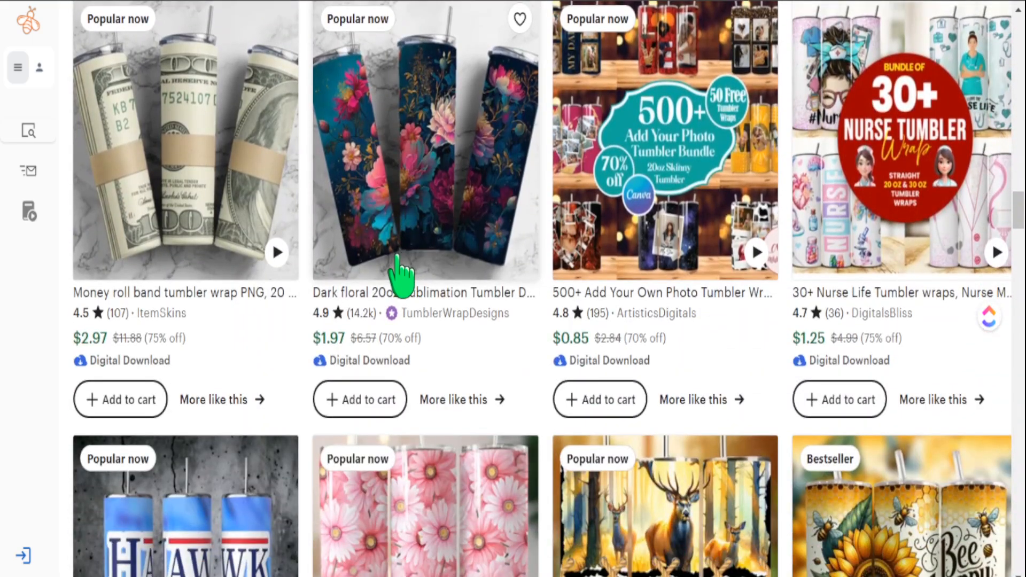
pyautogui.scroll(-9, 395, 273)
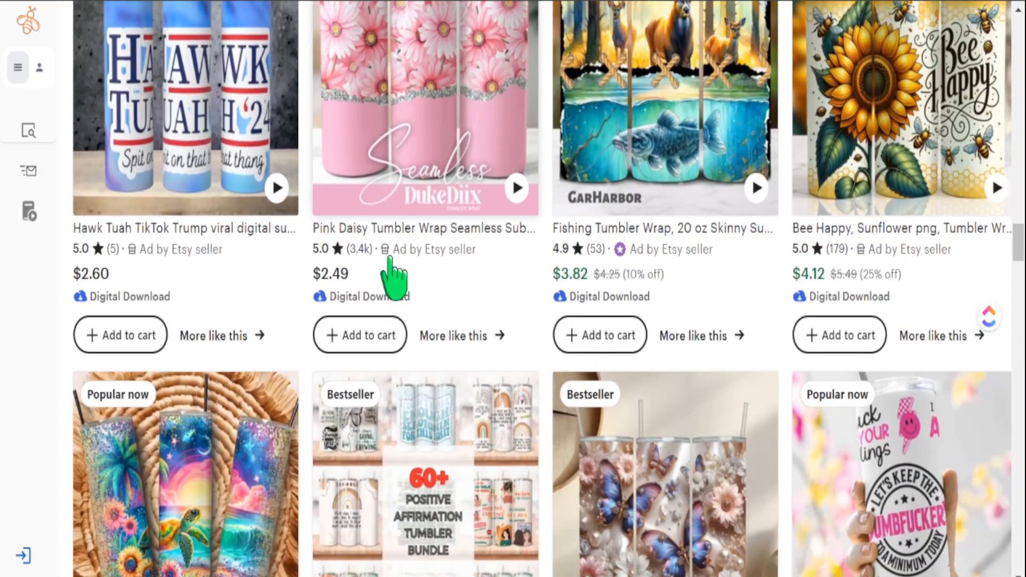
pyautogui.scroll(2, 391, 272)
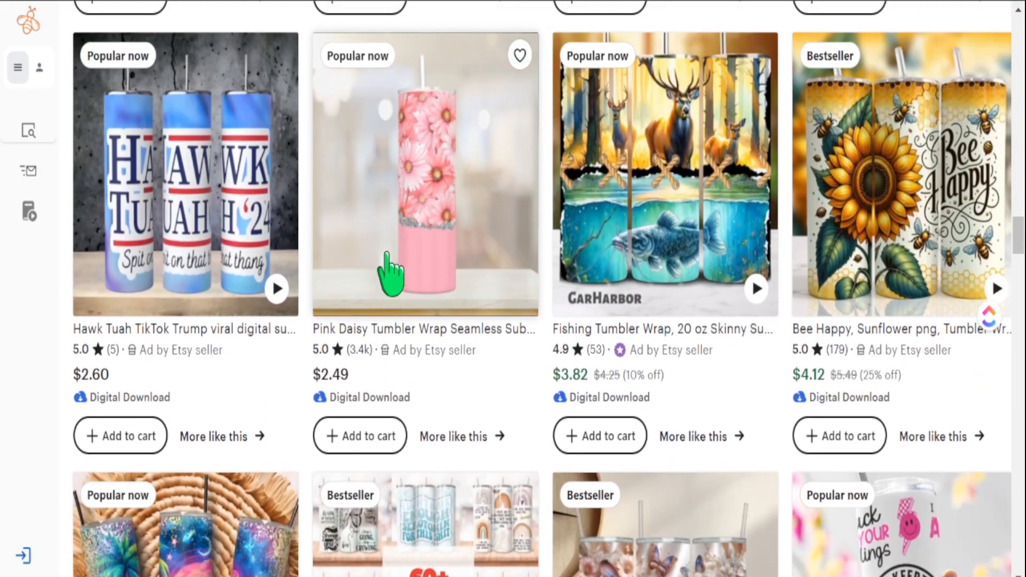
pyautogui.scroll(-4, 390, 270)
pyautogui.scroll(-6, 390, 270)
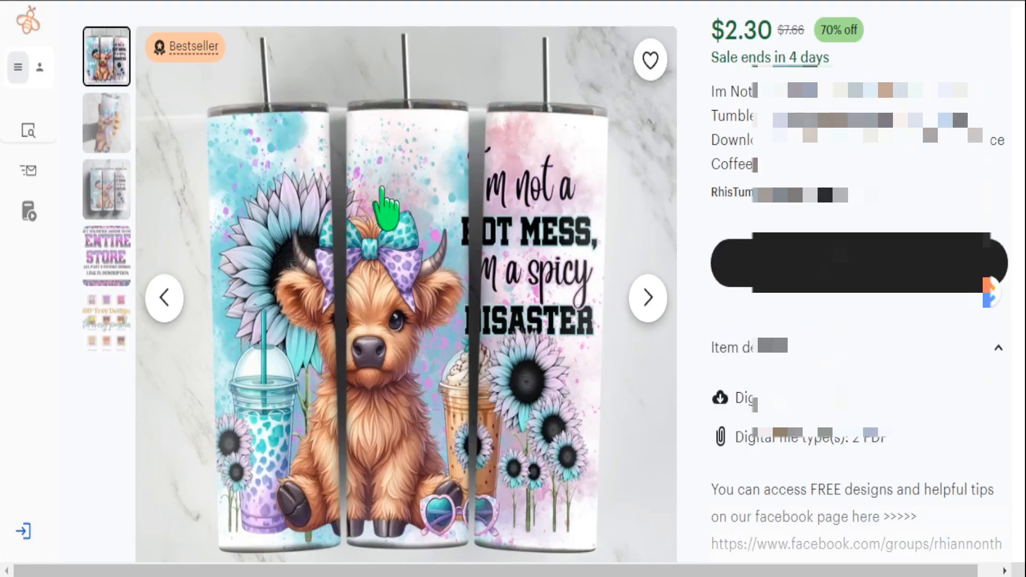
pyautogui.scroll(2, 881, 256)
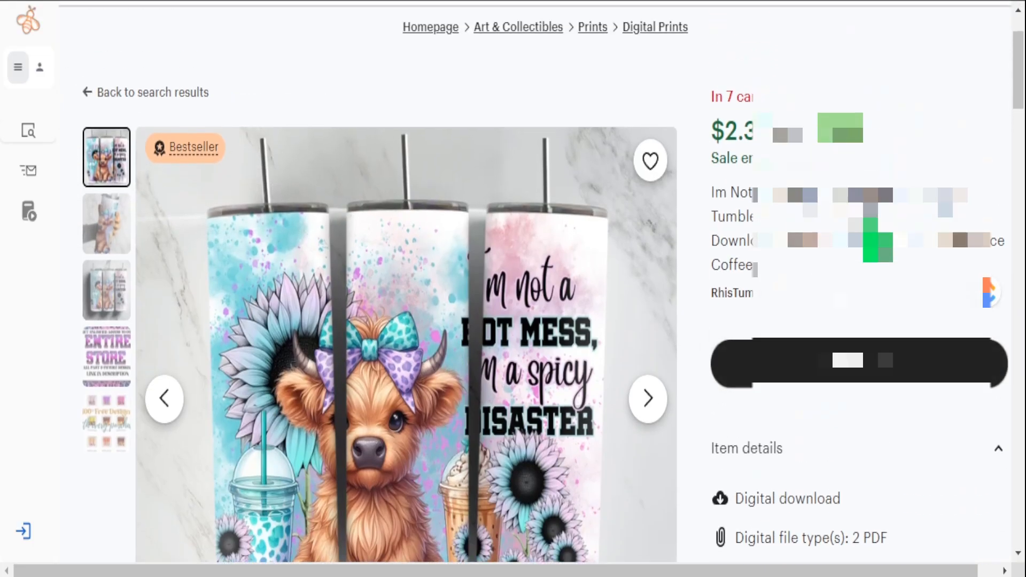
pyautogui.scroll(-2, 740, 112)
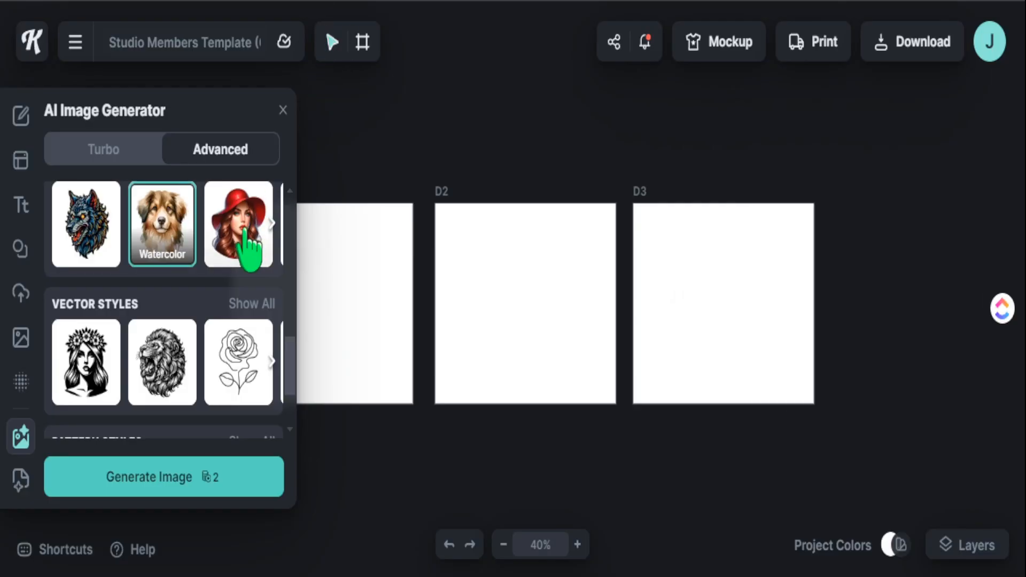
# Step: Generate a 1:1 Watercolor clipart of a cute highland cow in sunglasses wearing a summer beach outfit on a white background
pyautogui.scroll(4, 207, 348)
pyautogui.scroll(3, 189, 346)
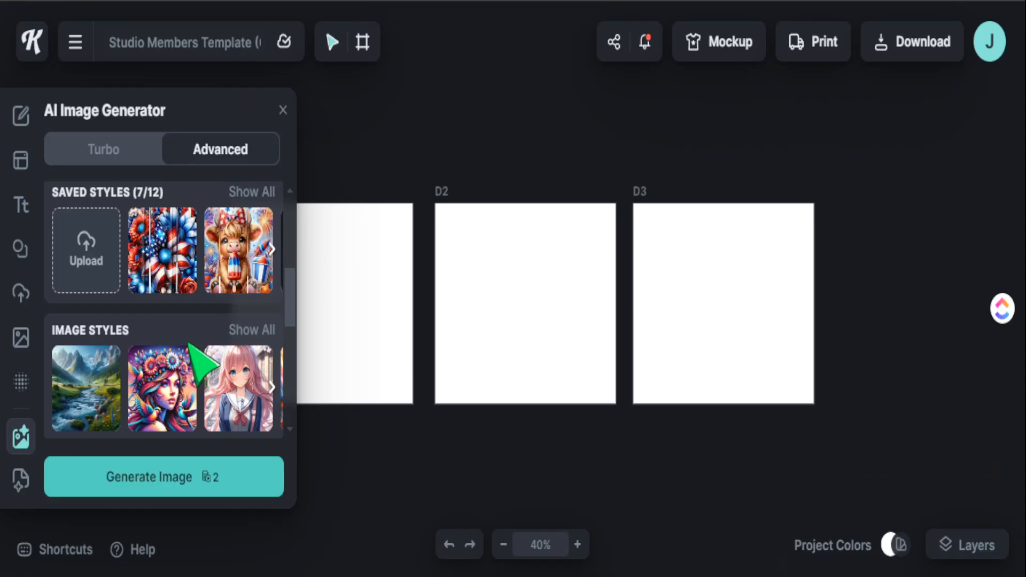
pyautogui.scroll(5, 188, 343)
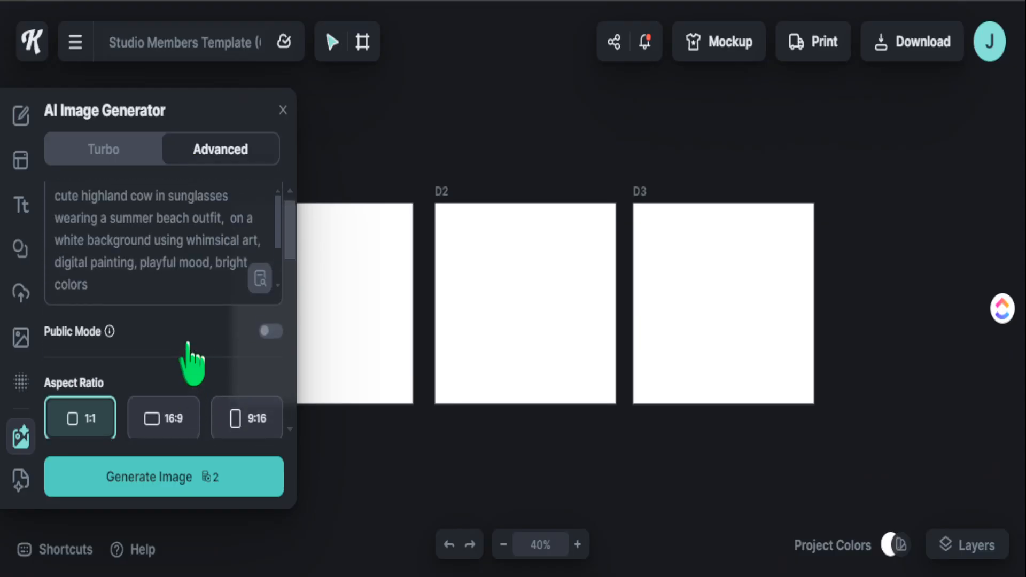
pyautogui.click(149, 250)
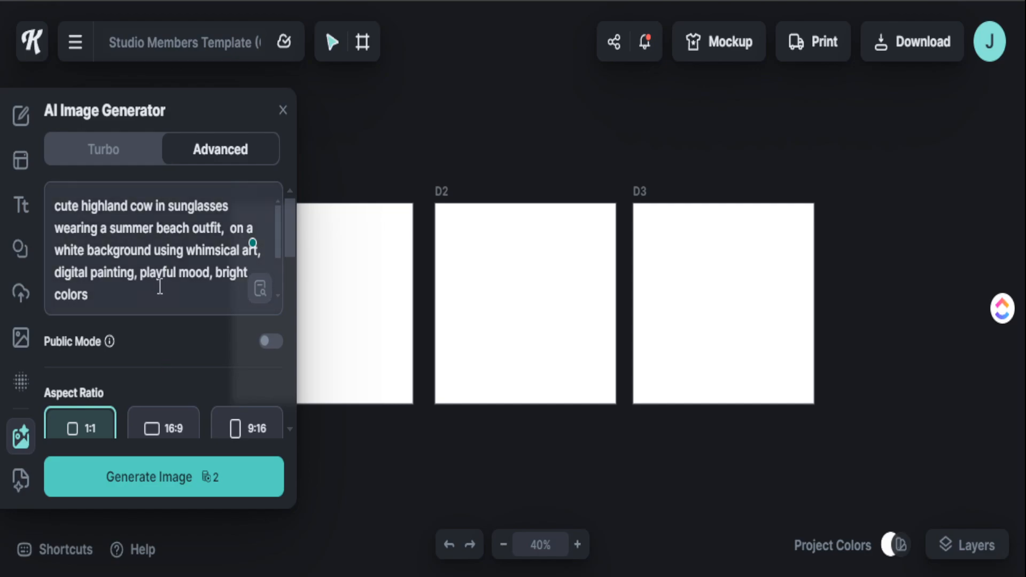
pyautogui.scroll(-3, 172, 353)
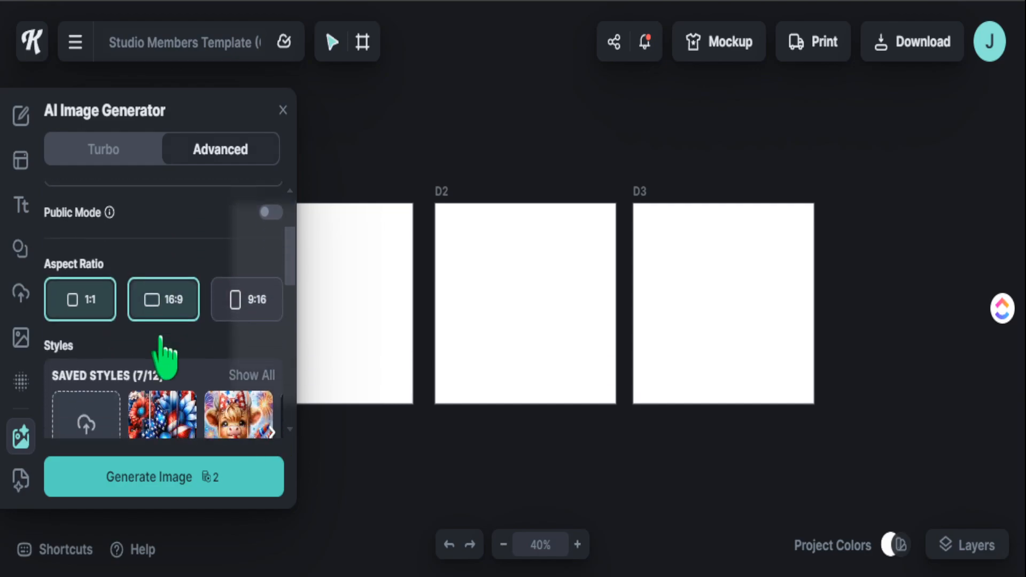
pyautogui.scroll(-2, 166, 355)
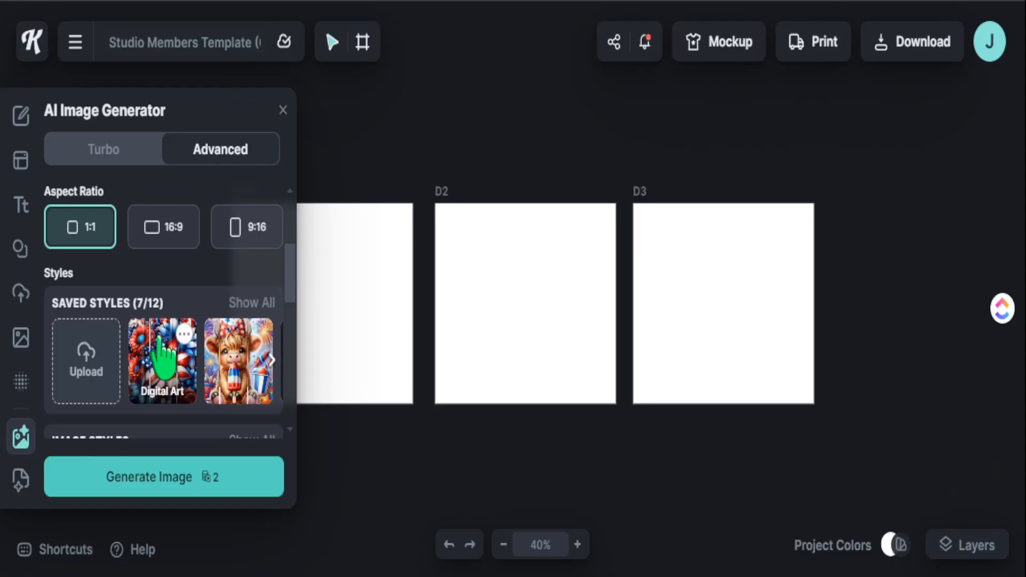
pyautogui.scroll(-5, 163, 352)
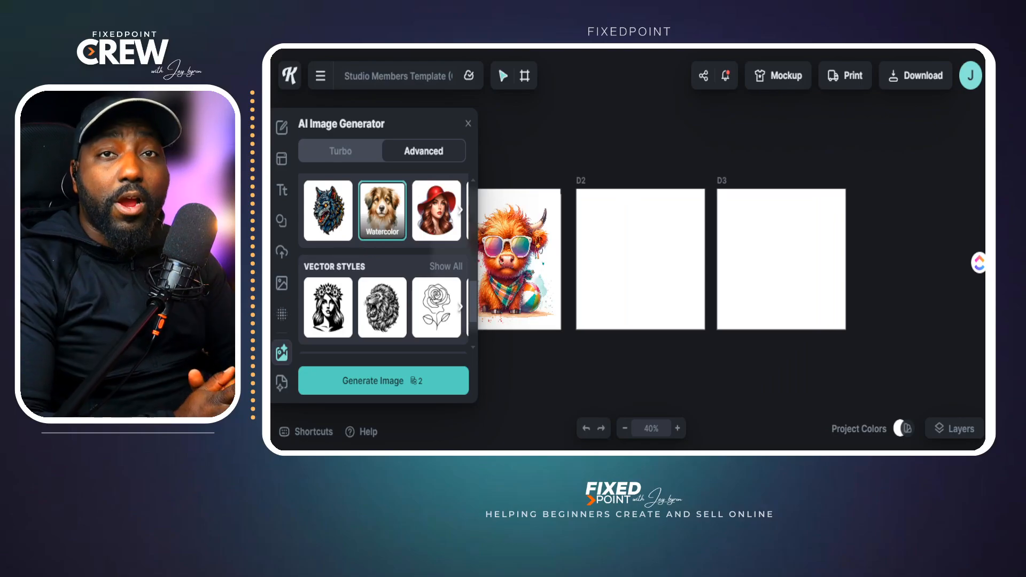
# Step: Close the AI Image Generator and restore the highland cow images on artboards D1, D2 and D3
pyautogui.click(281, 353)
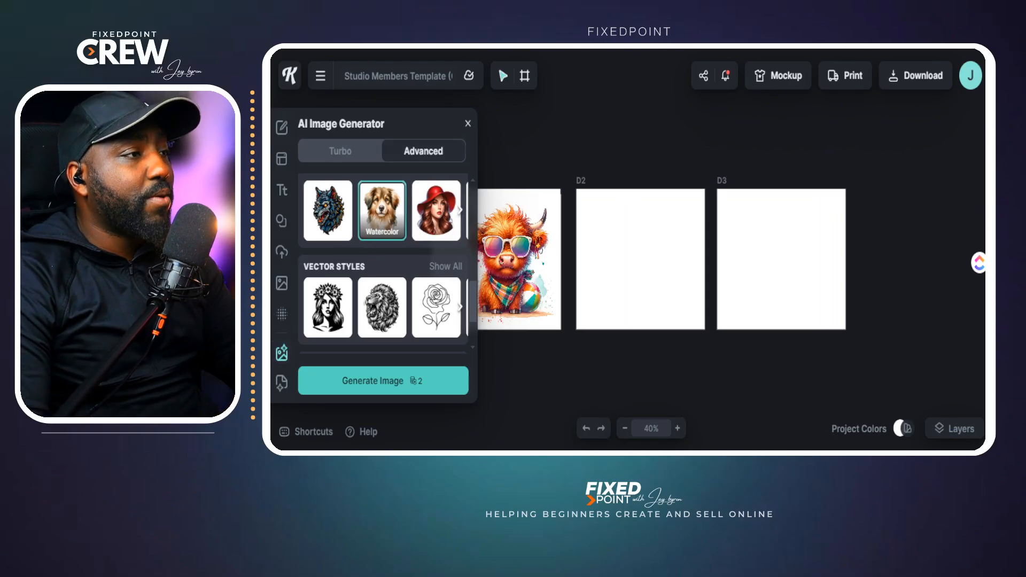
pyautogui.click(601, 429)
pyautogui.click(488, 321)
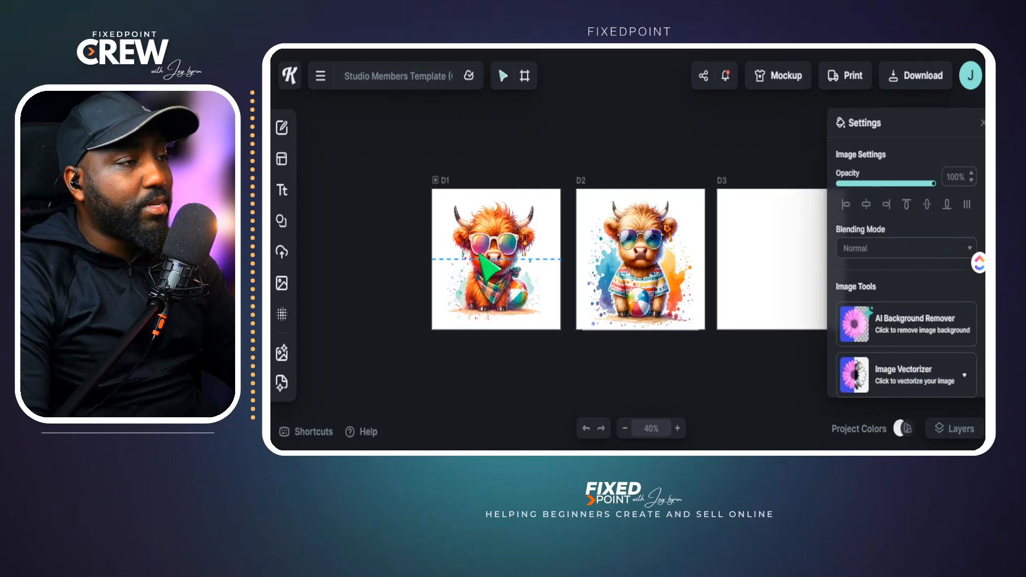
pyautogui.moveTo(487, 265); pyautogui.dragTo(489, 267)
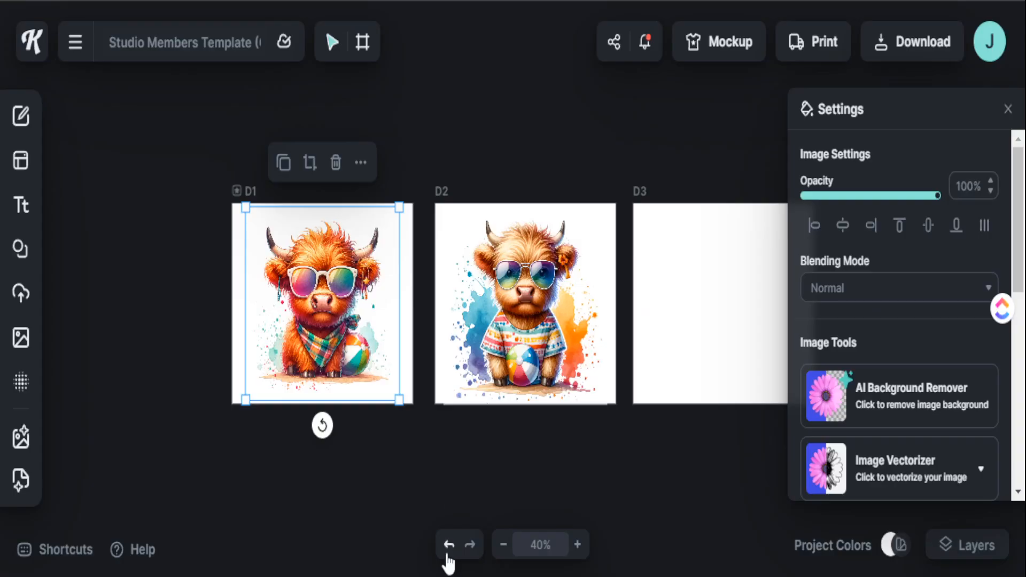
pyautogui.click(448, 550)
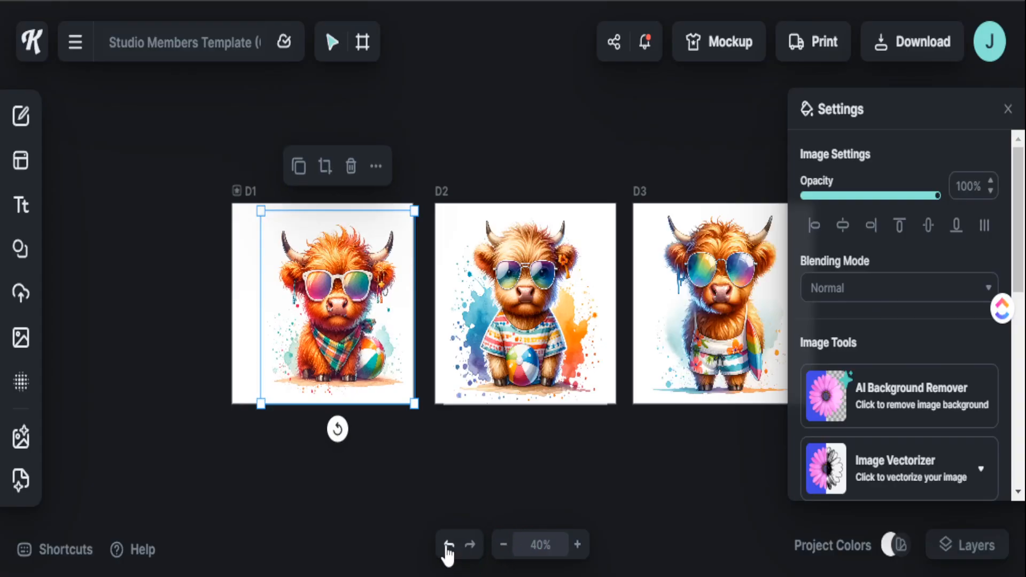
# Step: Center and enlarge the highland cow image on artboard D1, and fit the cow on D3 to its artboard
pyautogui.click(652, 440)
pyautogui.moveTo(327, 280); pyautogui.dragTo(305, 276)
pyautogui.moveTo(395, 395); pyautogui.dragTo(404, 408)
pyautogui.click(515, 329)
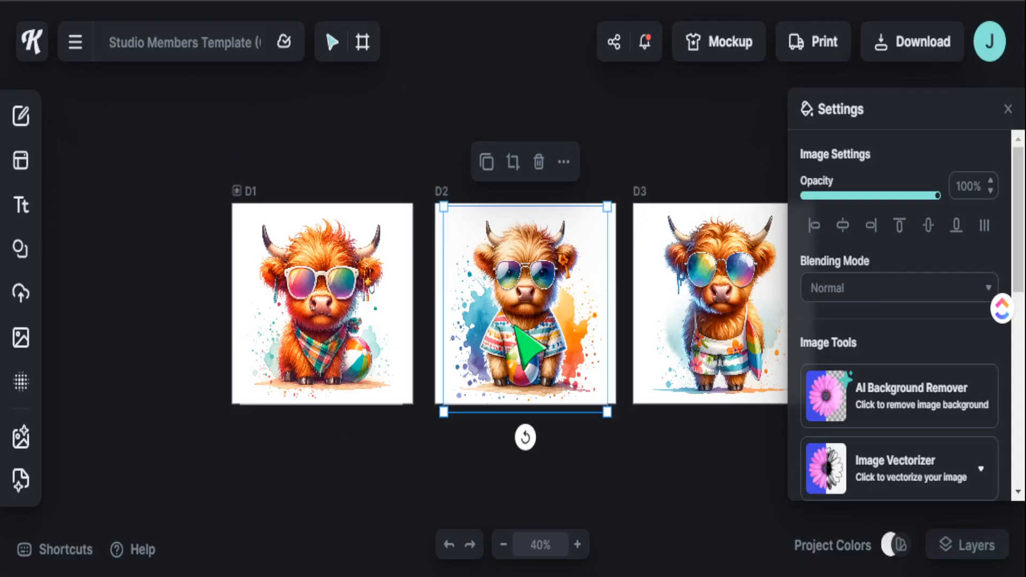
pyautogui.click(733, 320)
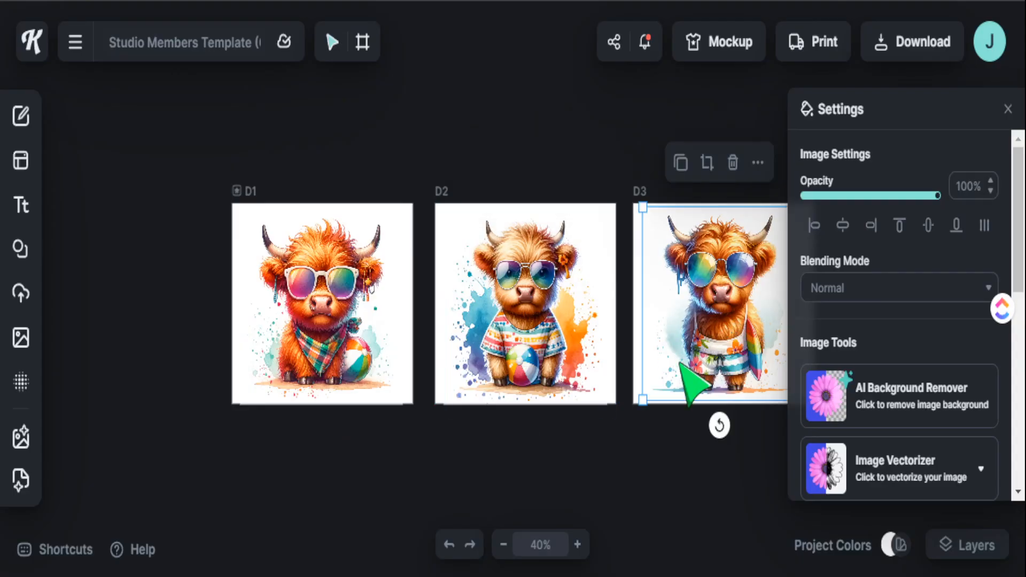
pyautogui.click(644, 407)
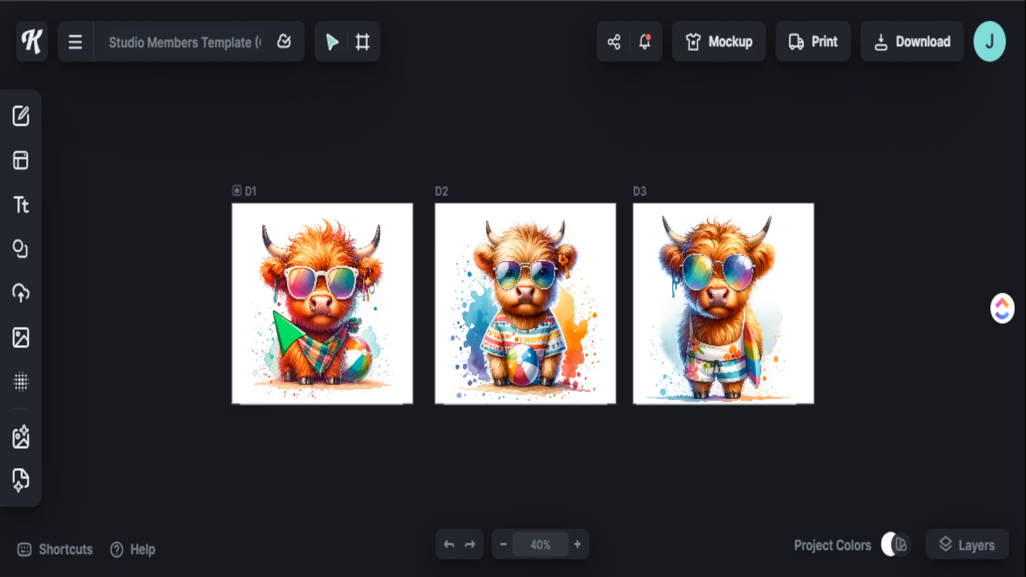
pyautogui.click(577, 550)
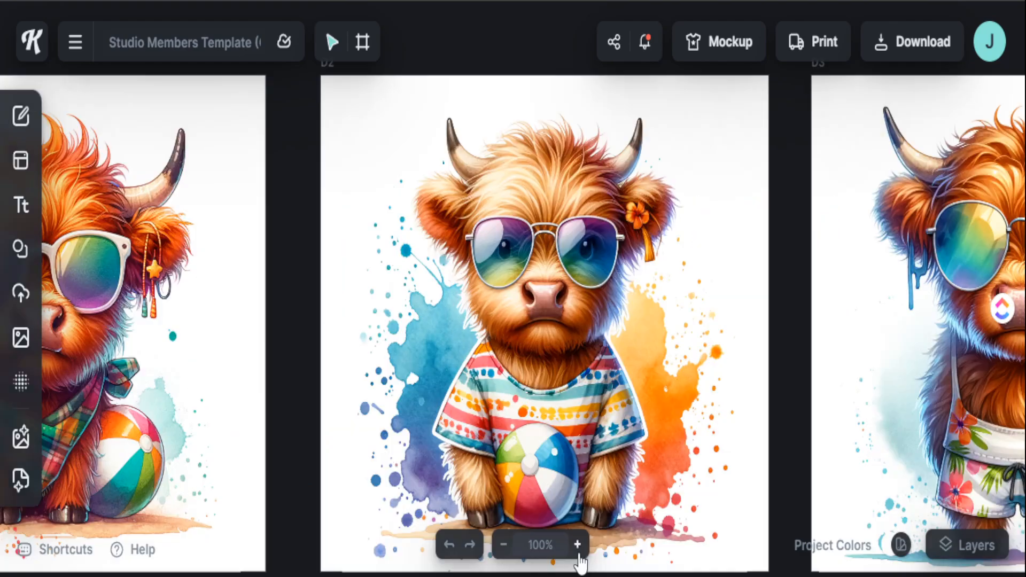
pyautogui.click(502, 545)
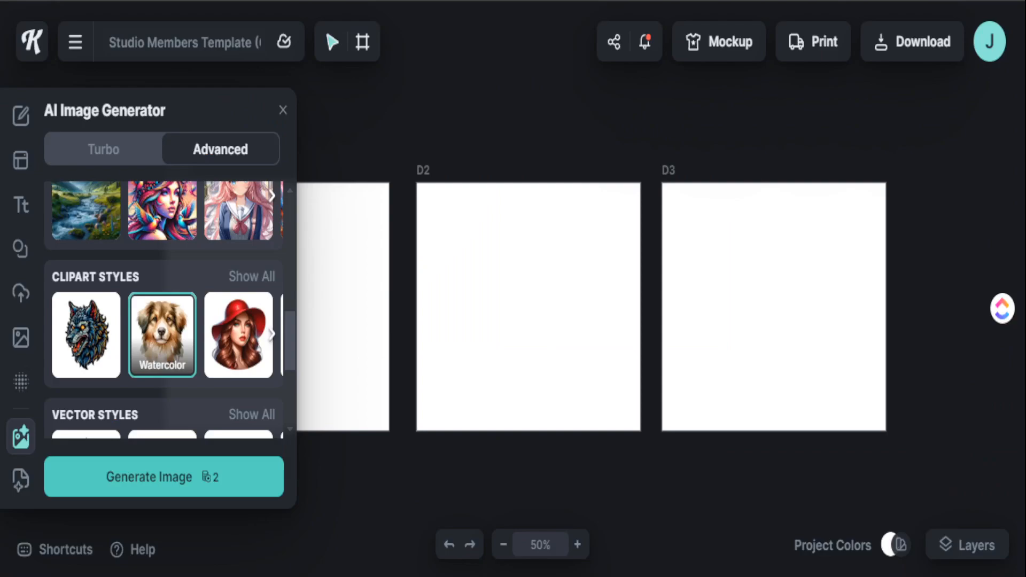
# Step: Review the AI Image Generator prompt for the cute highland cow drinking a milkshake
pyautogui.scroll(5, 151, 412)
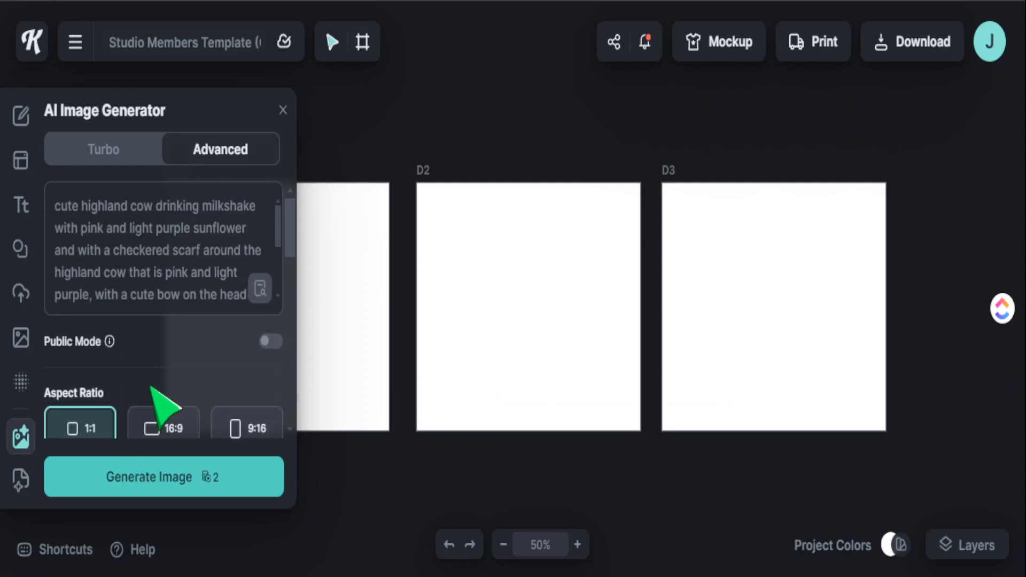
pyautogui.click(172, 213)
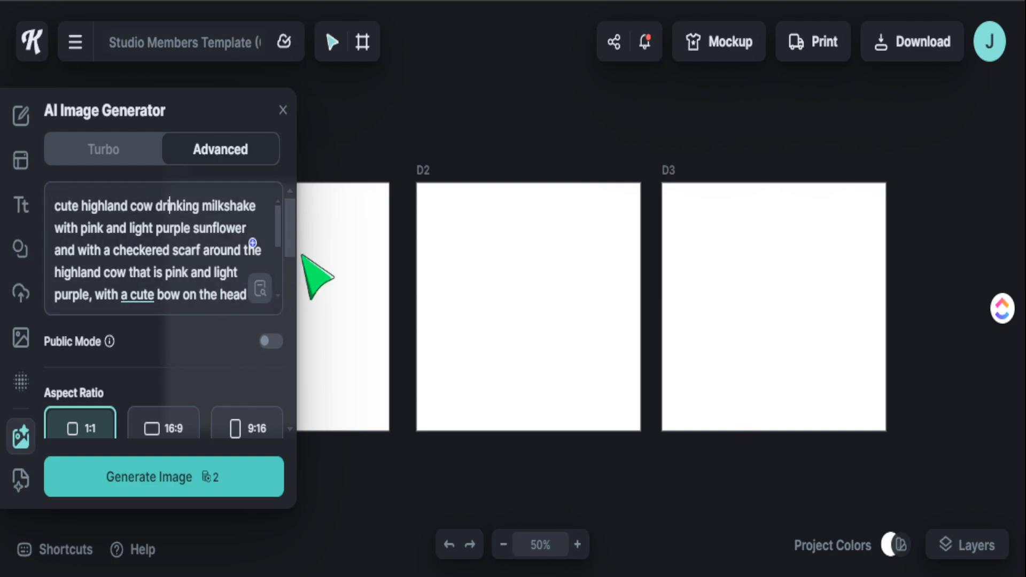
pyautogui.scroll(-1, 278, 238)
pyautogui.moveTo(276, 237); pyautogui.dragTo(274, 257)
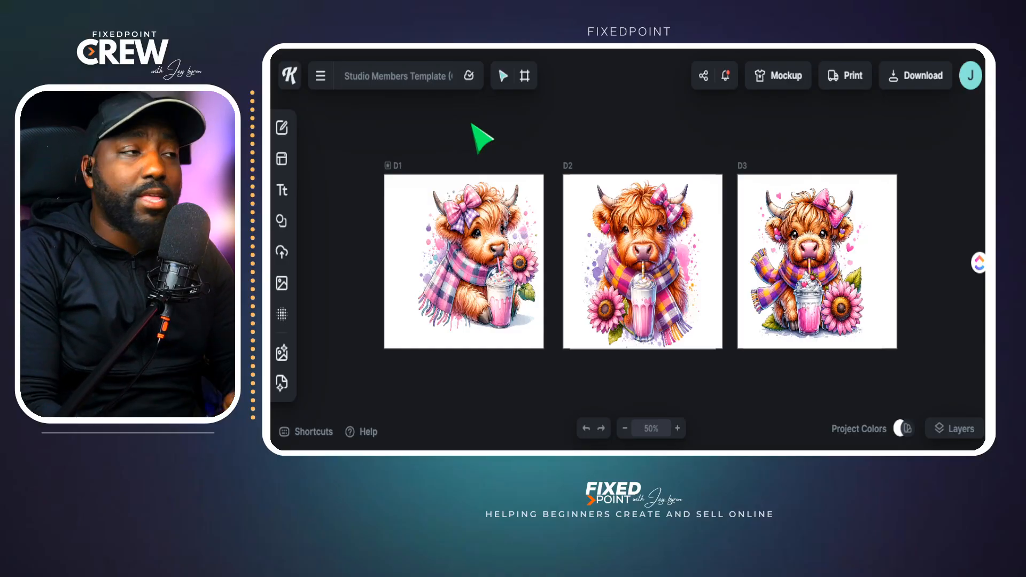
# Step: Center the milkshake highland cow image on artboard D1 and shrink it slightly so it sits inside the artboard
pyautogui.click(473, 268)
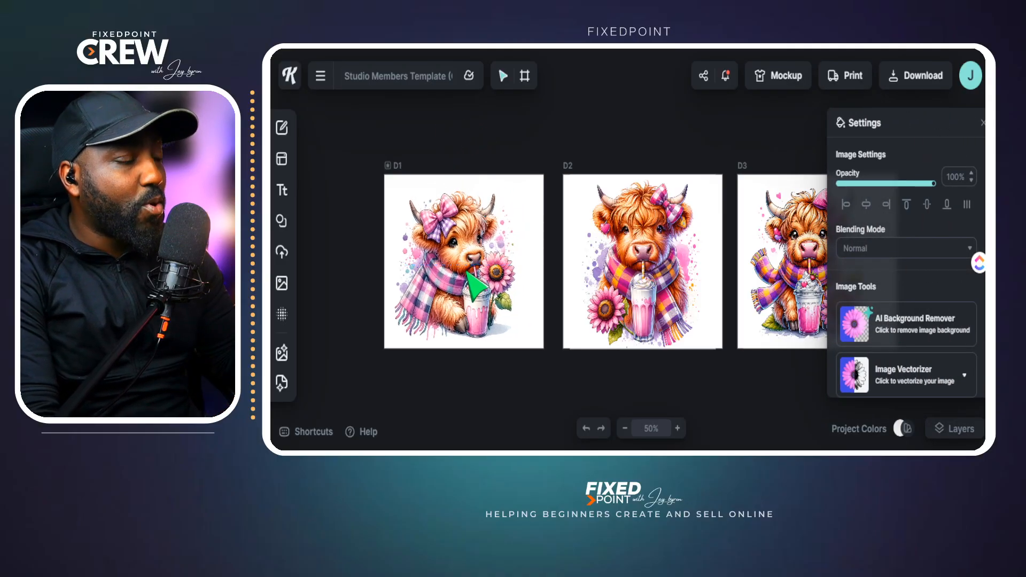
pyautogui.click(528, 392)
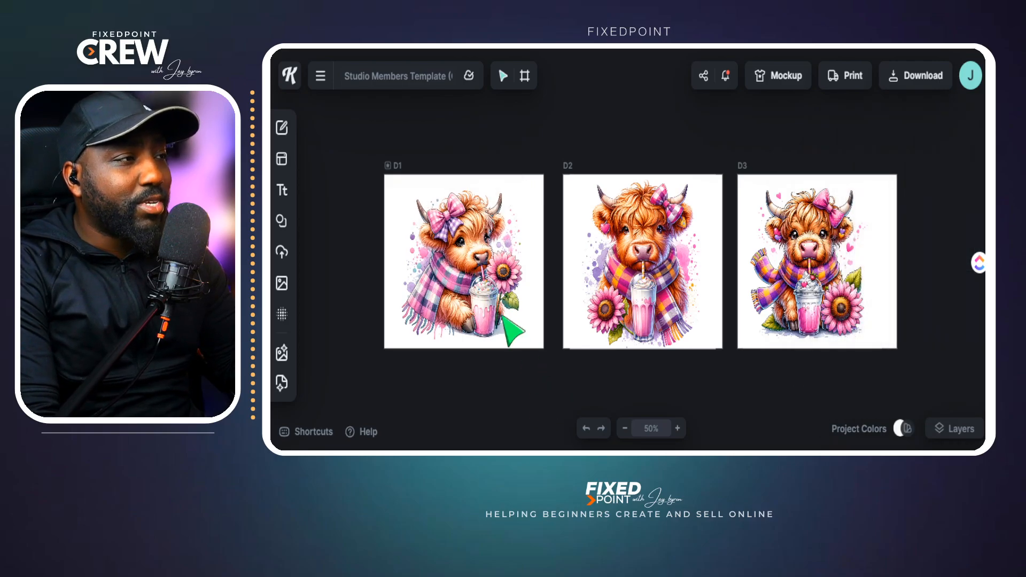
pyautogui.click(407, 185)
pyautogui.moveTo(387, 186); pyautogui.dragTo(393, 192)
pyautogui.moveTo(425, 254); pyautogui.dragTo(441, 253)
pyautogui.moveTo(245, 296); pyautogui.dragTo(246, 297)
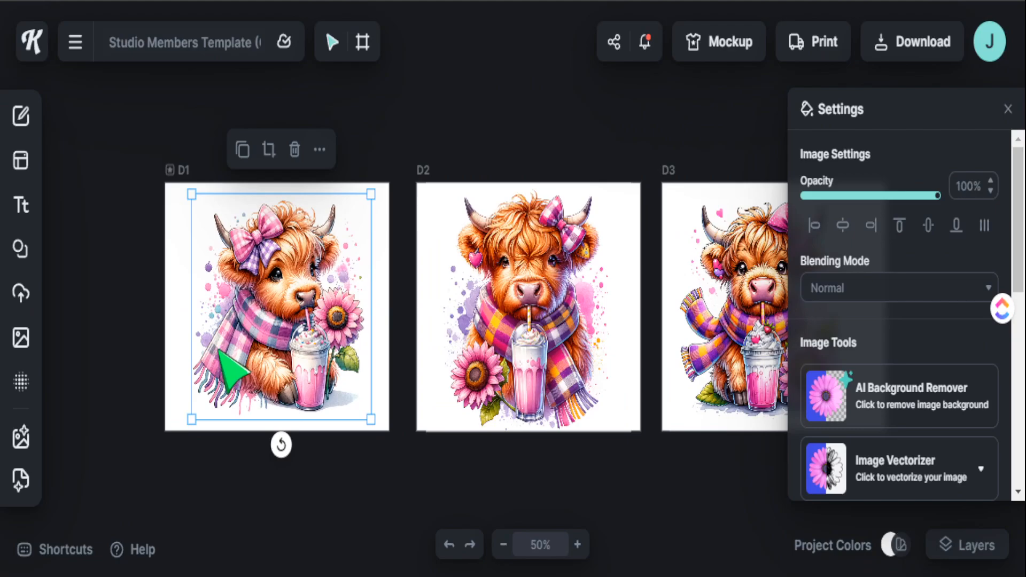
# Step: Center the milkshake highland cow image horizontally on artboard D3, then deselect it
pyautogui.click(550, 310)
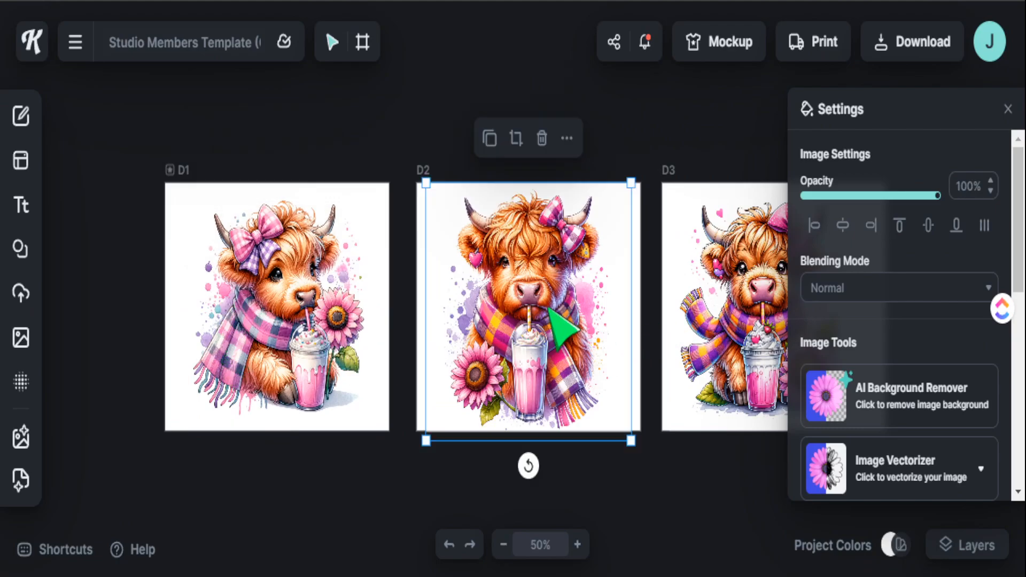
pyautogui.click(682, 496)
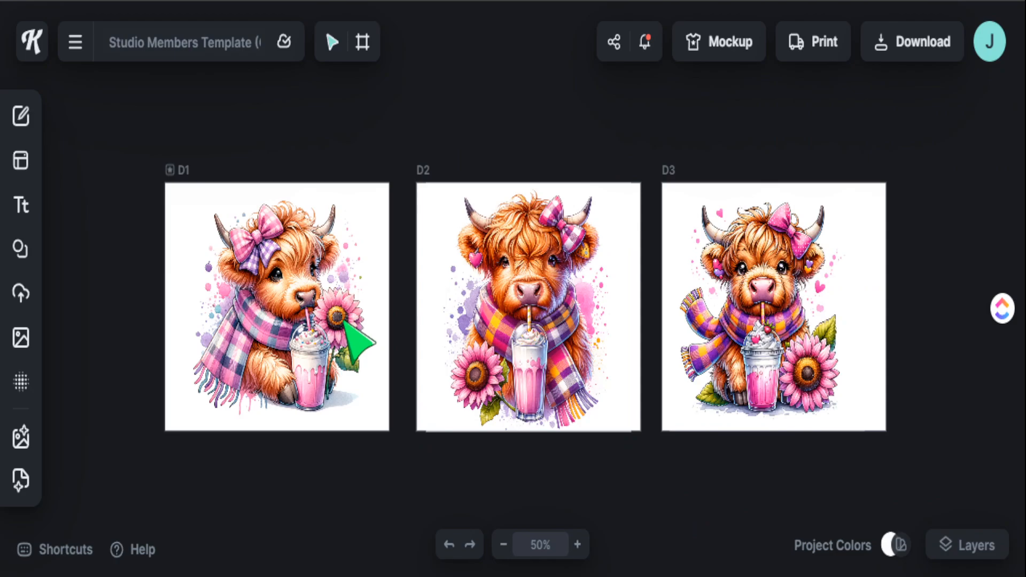
pyautogui.click(749, 300)
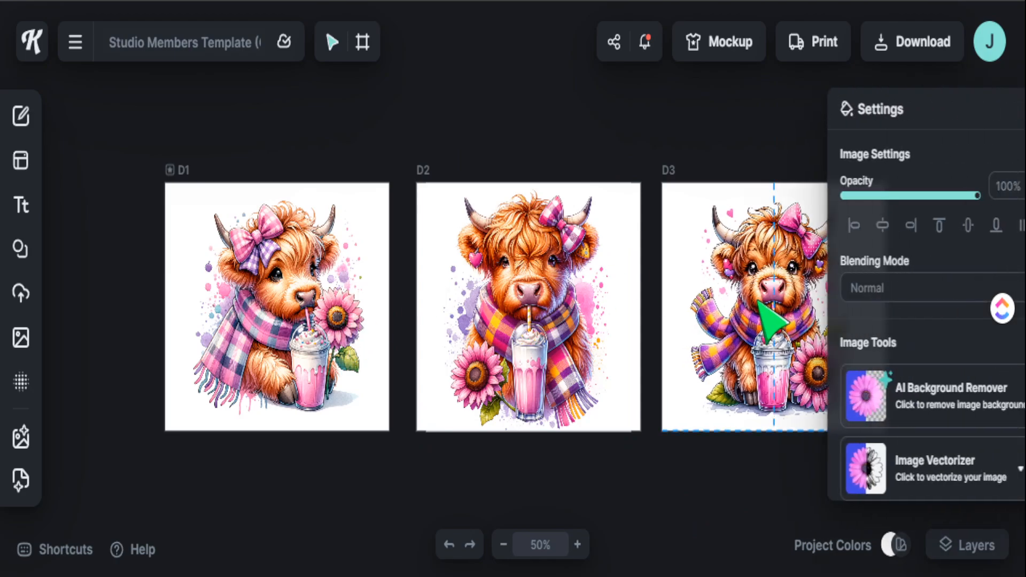
pyautogui.click(687, 515)
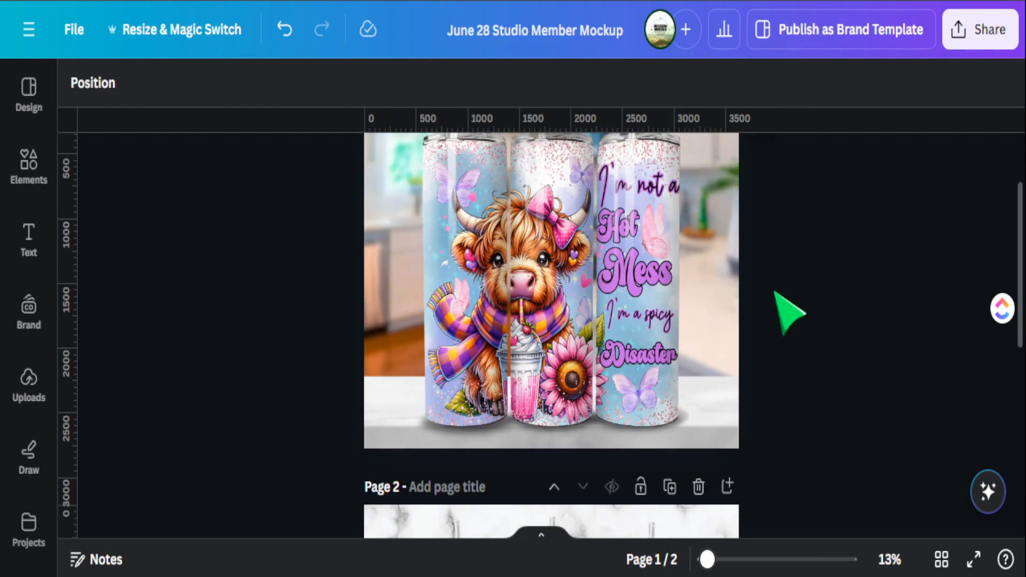
# Step: Switch to Canva and examine the highland cow "Hot Mess" tumbler mockups on pages 1 and 2
pyautogui.moveTo(1021, 247); pyautogui.dragTo(1022, 207)
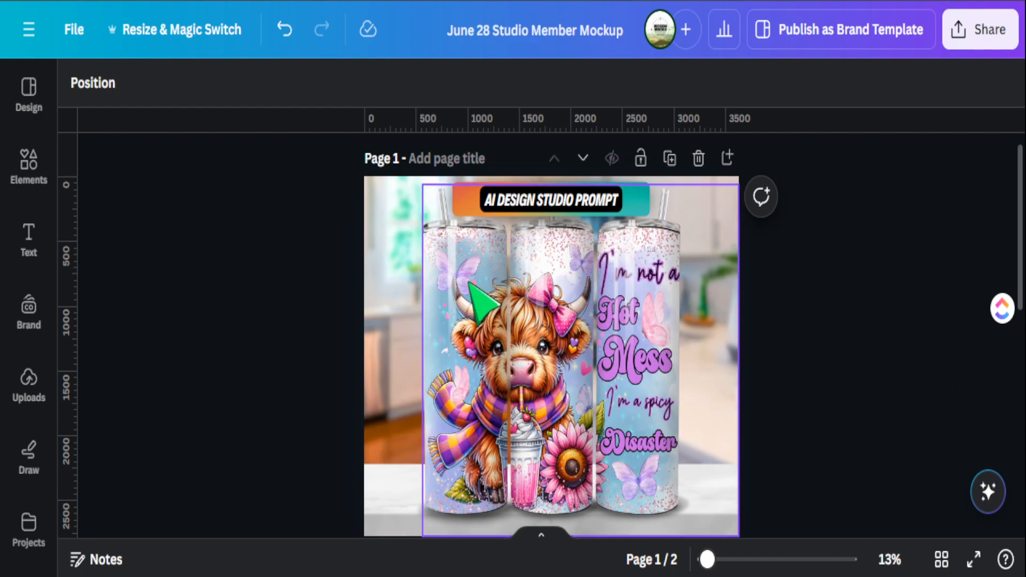
pyautogui.scroll(-5, 861, 398)
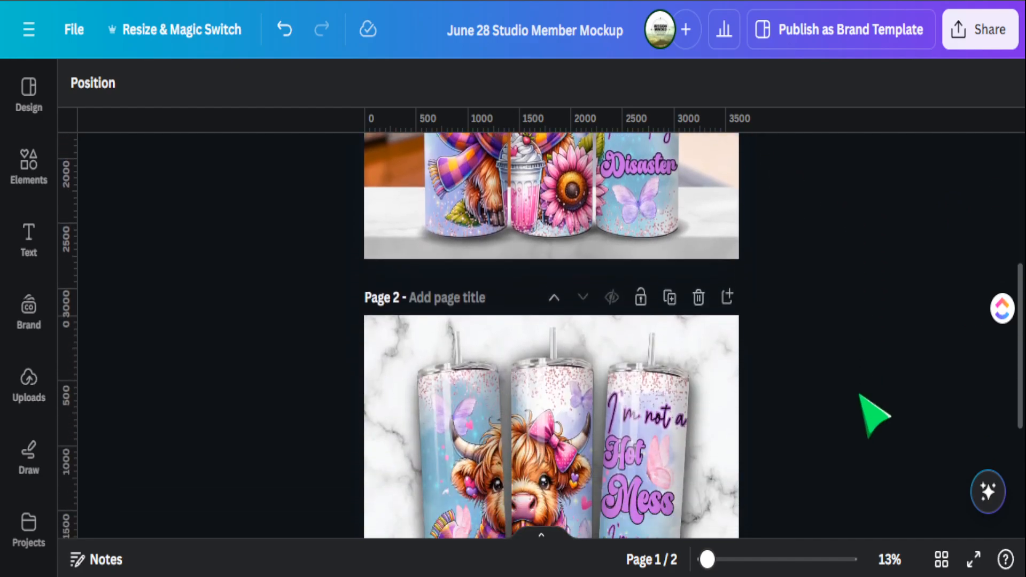
pyautogui.scroll(-3, 873, 416)
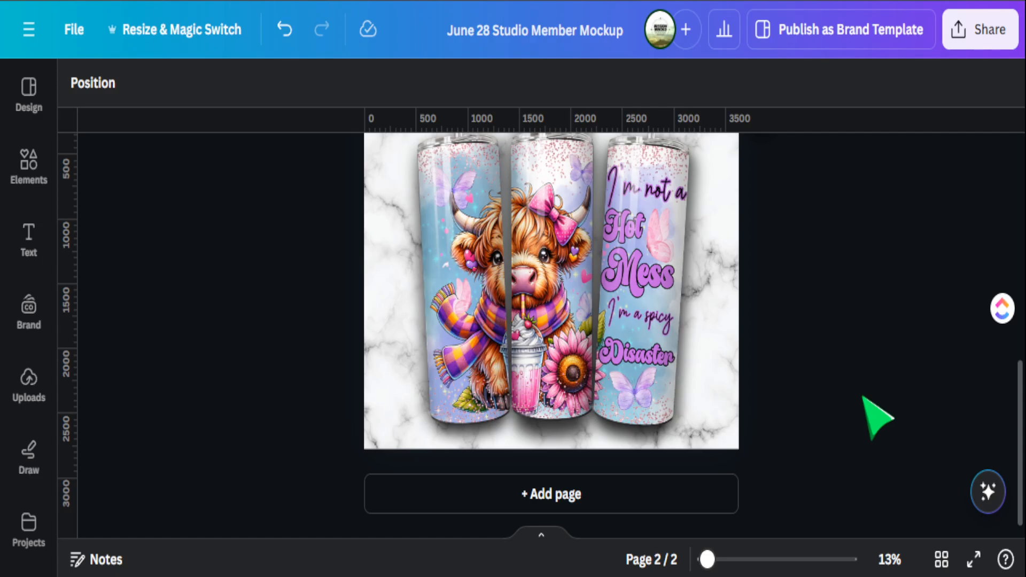
pyautogui.scroll(10, 876, 418)
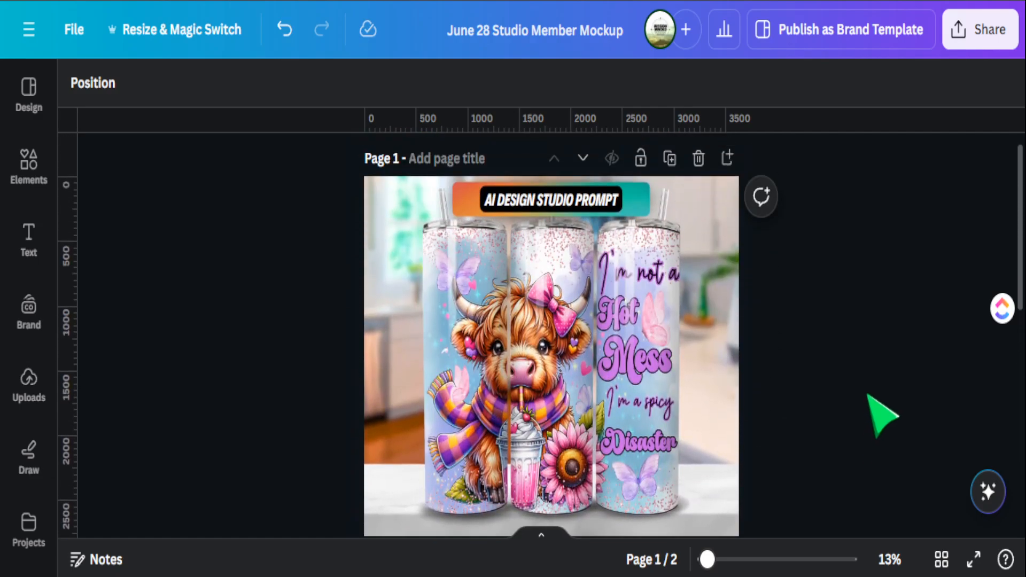
pyautogui.scroll(-4, 876, 418)
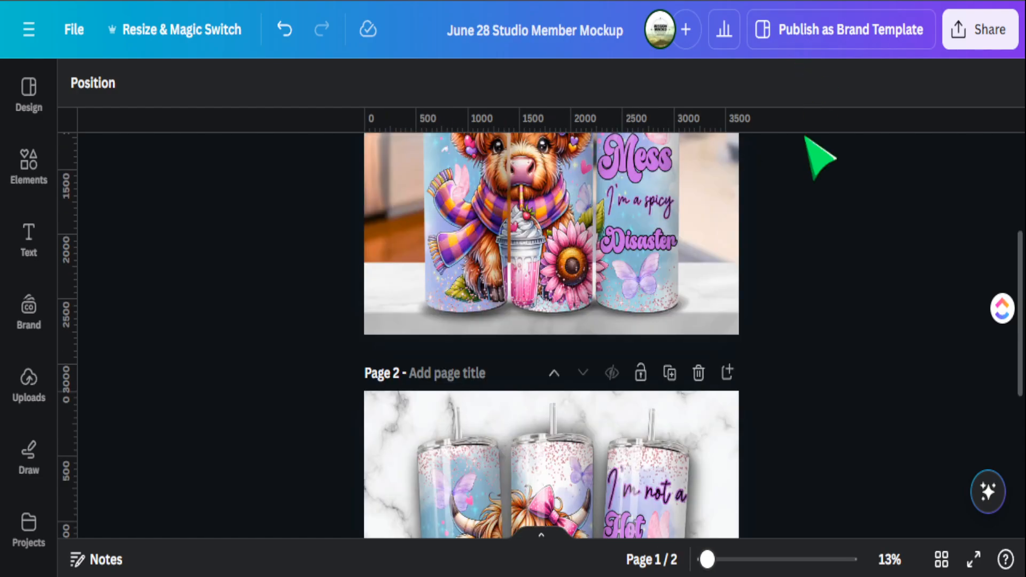
pyautogui.scroll(-4, 825, 350)
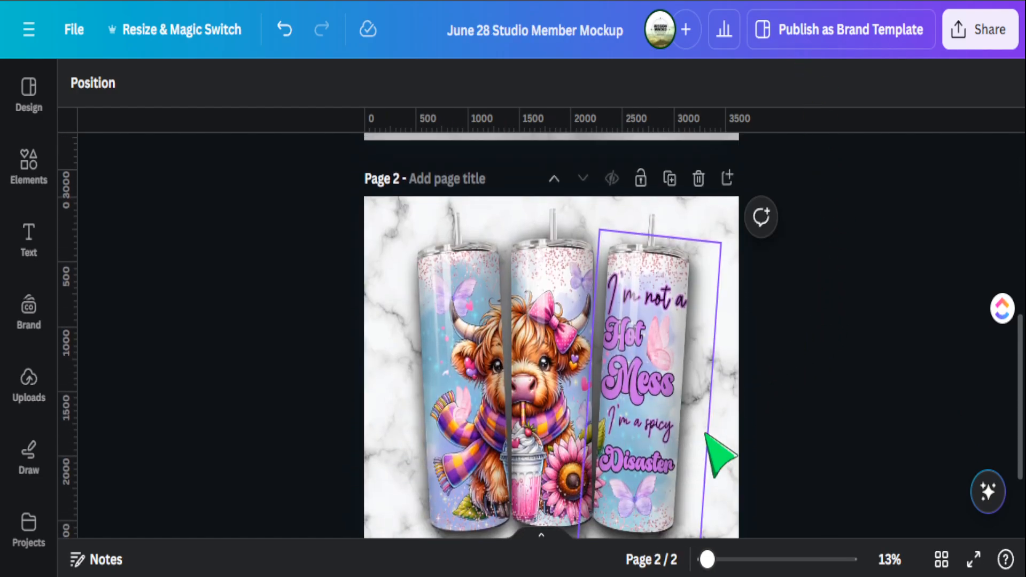
pyautogui.scroll(5, 716, 446)
pyautogui.scroll(3, 718, 449)
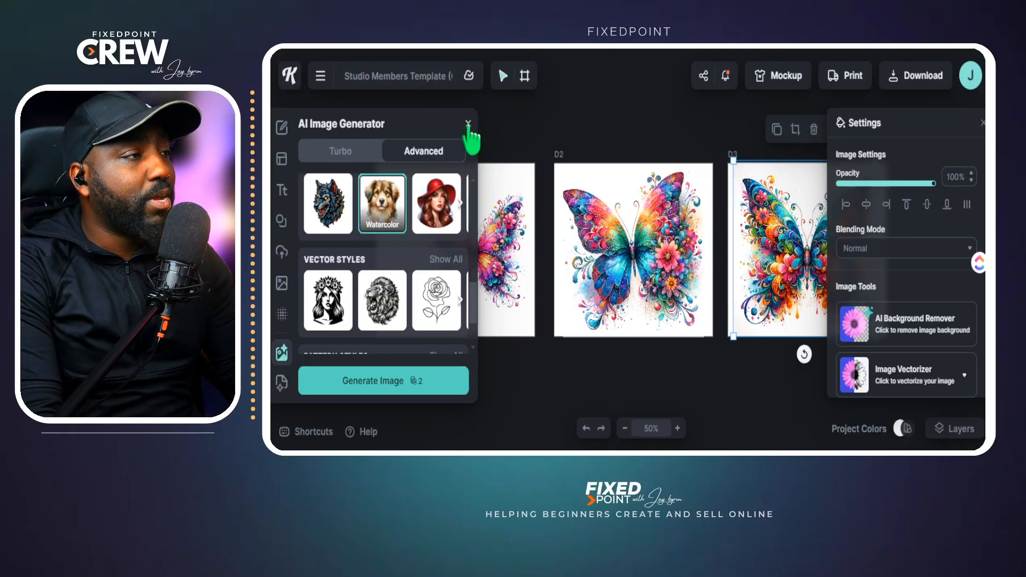
# Step: Close the AI Image Generator and enlarge the butterfly image on artboard D1 to nearly fill the artboard
pyautogui.click(513, 366)
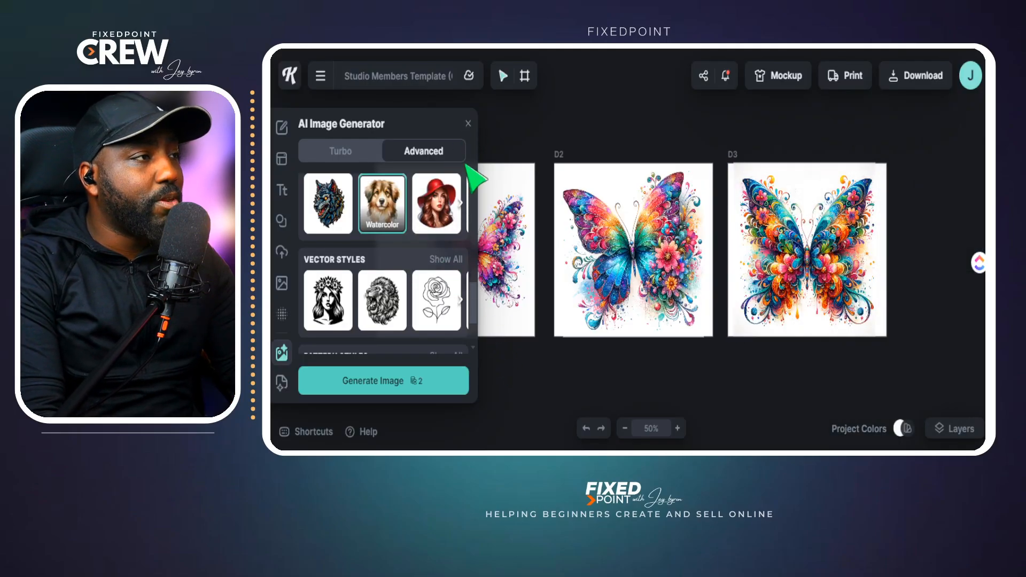
pyautogui.click(468, 123)
pyautogui.click(444, 252)
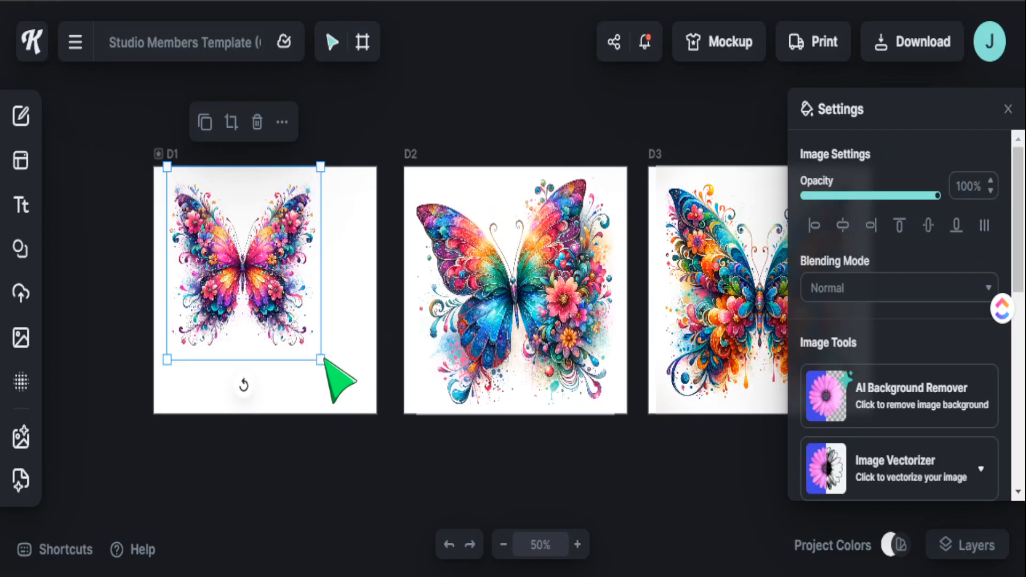
pyautogui.moveTo(322, 359); pyautogui.dragTo(360, 409)
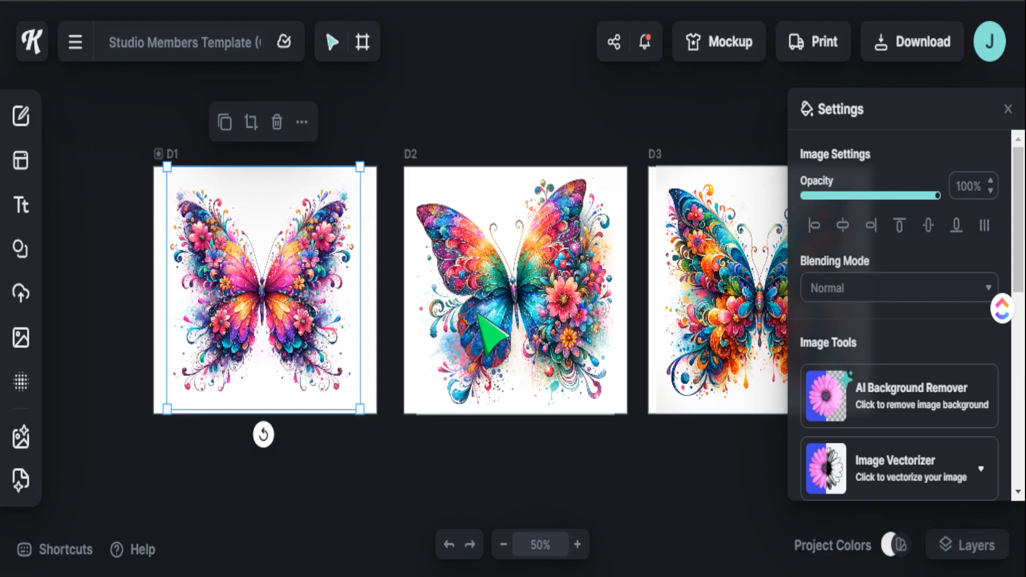
# Step: Examine the butterfly images on the artboards and the full prompt for them in the AI Image Generator
pyautogui.click(477, 314)
pyautogui.click(695, 305)
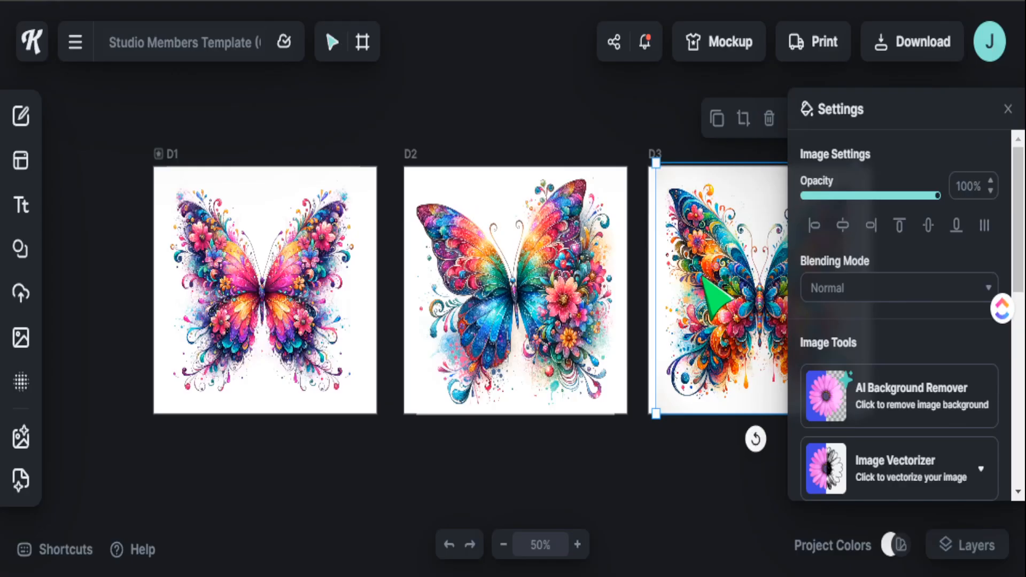
pyautogui.click(318, 324)
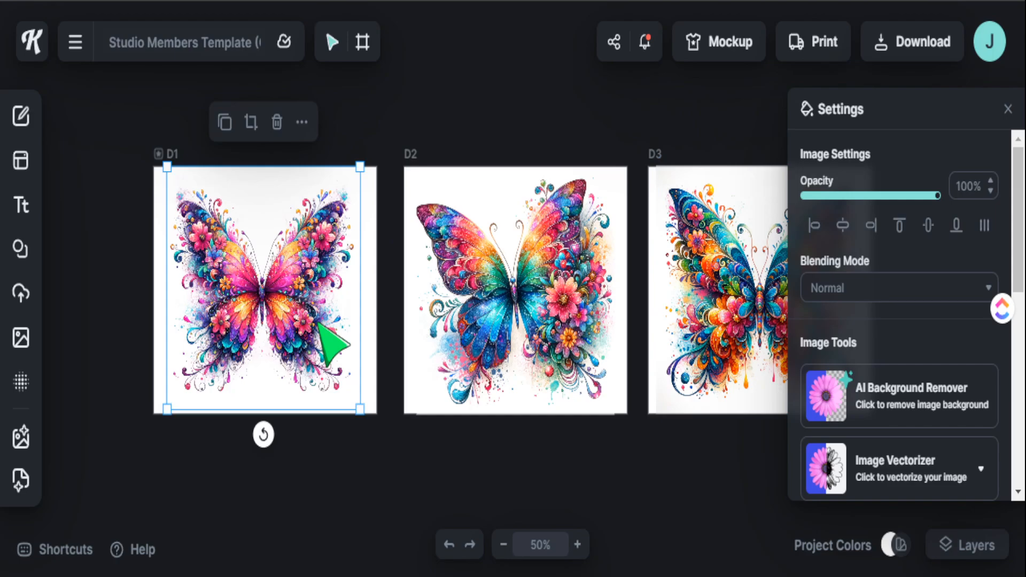
pyautogui.moveTo(21, 446)
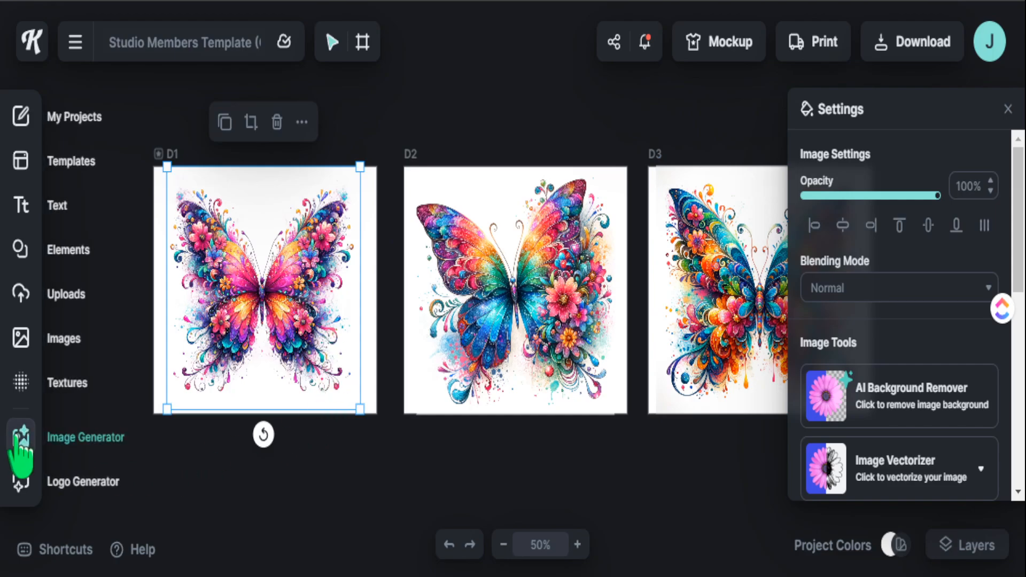
pyautogui.click(21, 437)
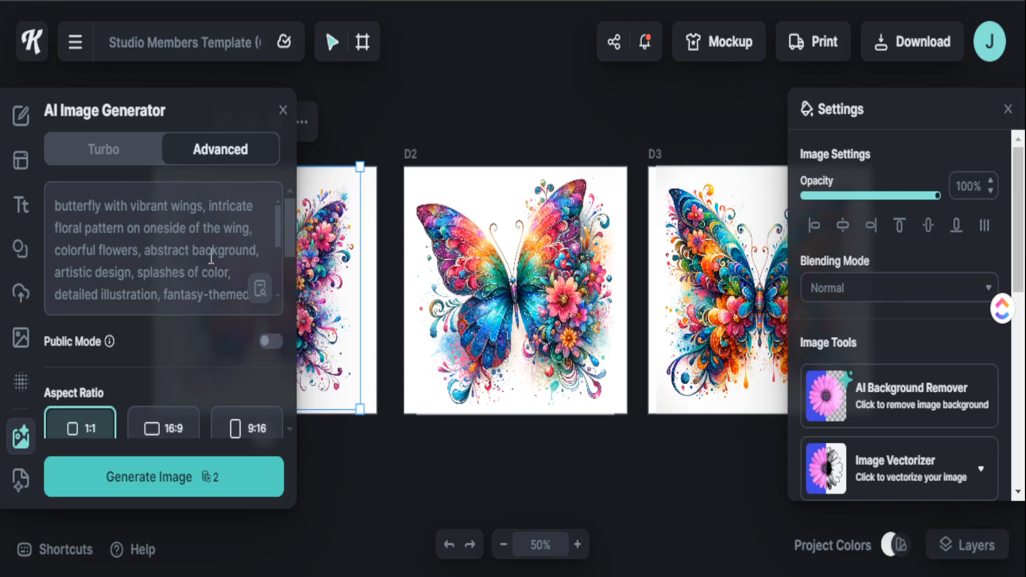
pyautogui.click(135, 306)
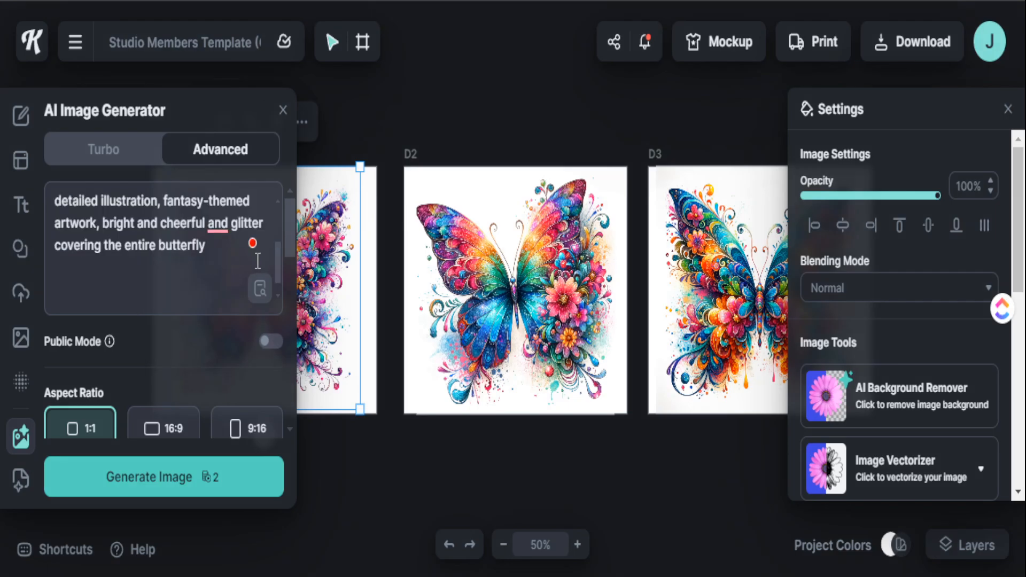
pyautogui.click(359, 482)
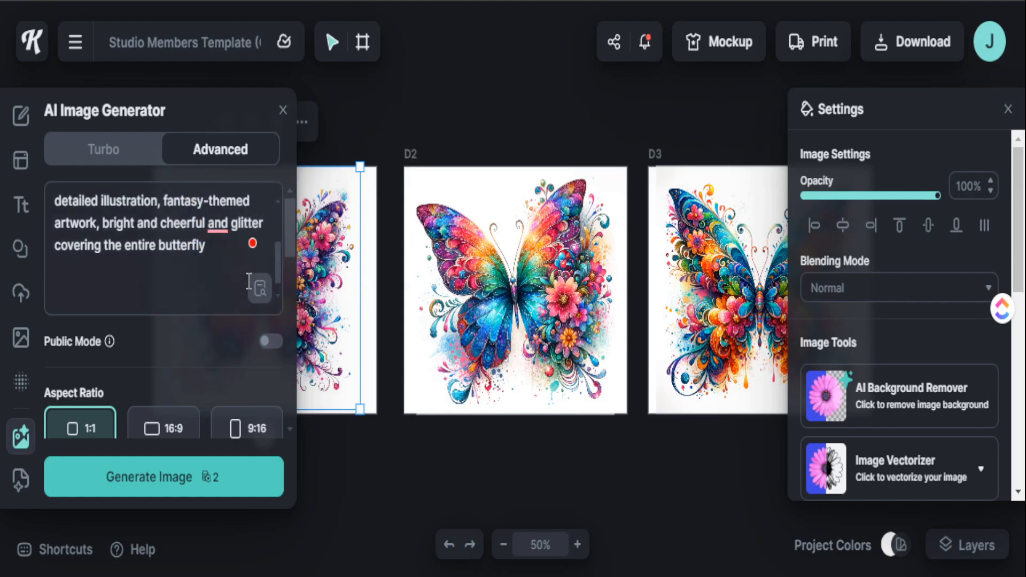
pyautogui.click(359, 481)
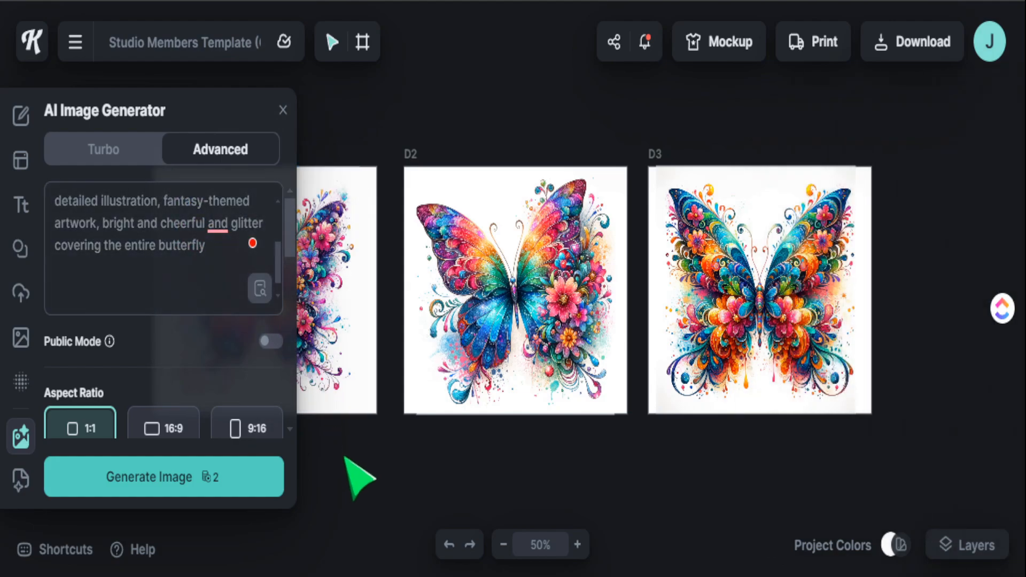
# Step: Examine the floral majestic horse images on the artboards and their prompt and aspect ratio in the AI Image Generator
pyautogui.click(283, 111)
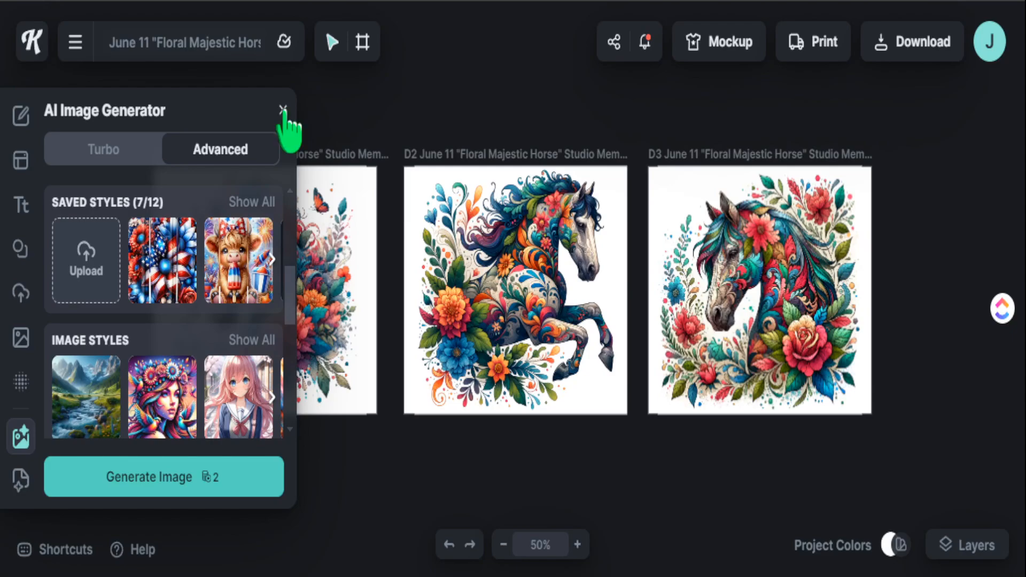
pyautogui.click(359, 302)
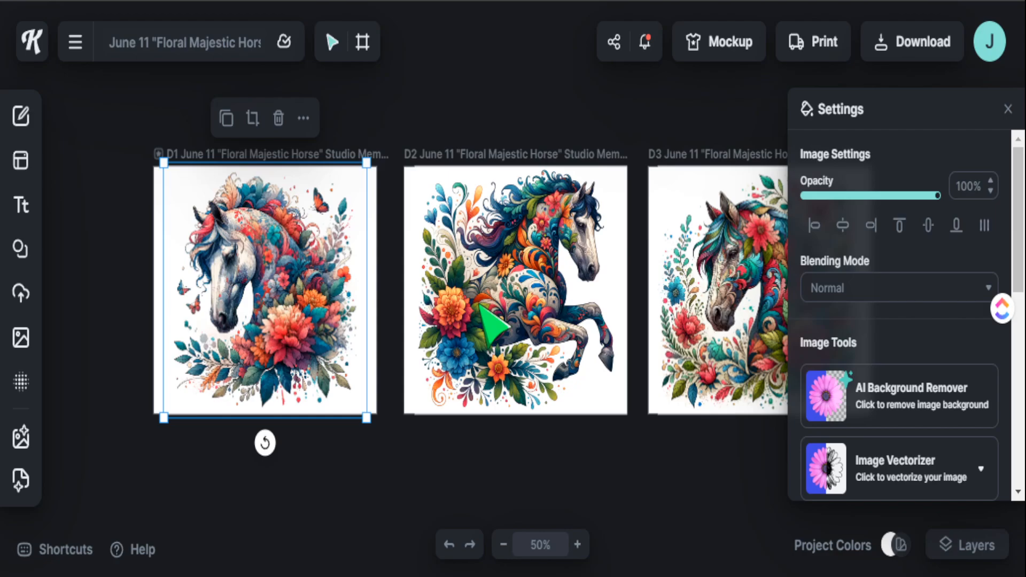
pyautogui.click(601, 432)
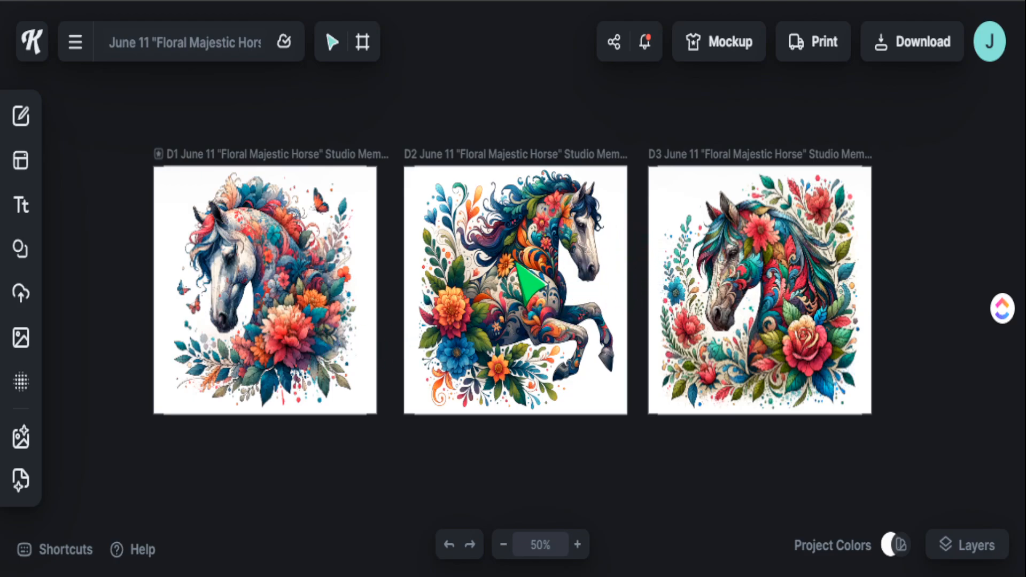
pyautogui.moveTo(25, 467)
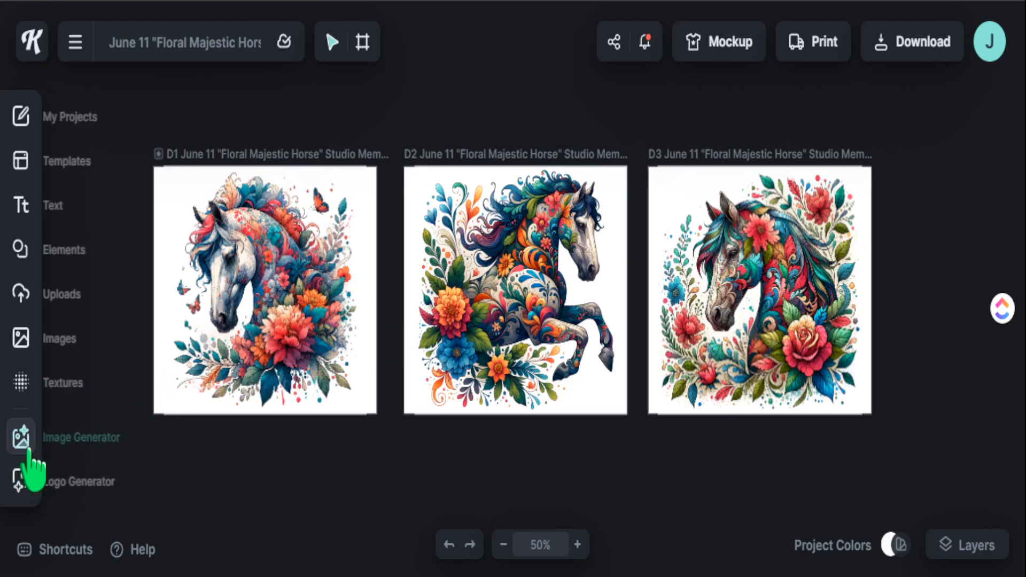
pyautogui.click(25, 446)
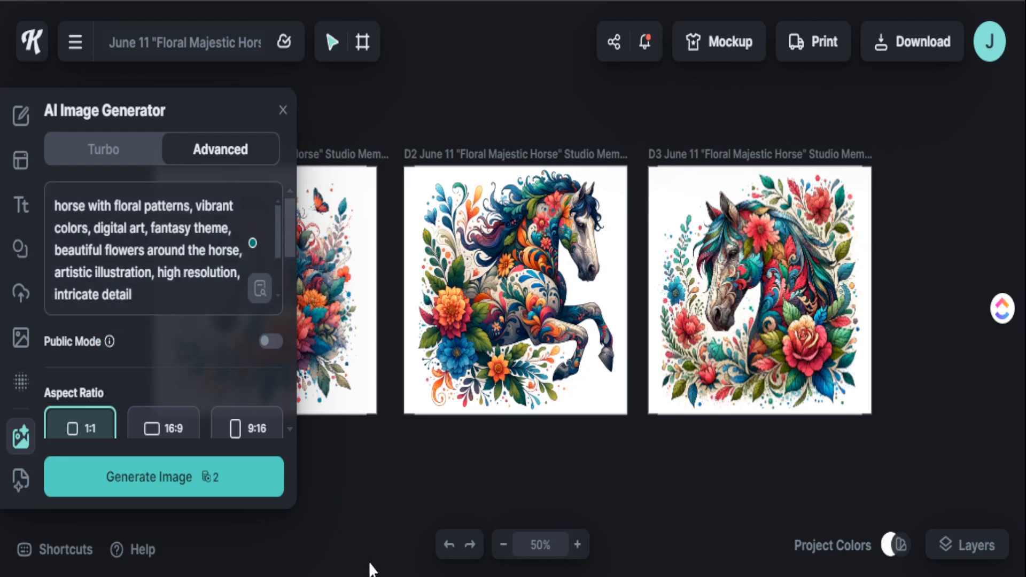
pyautogui.scroll(-3, 198, 347)
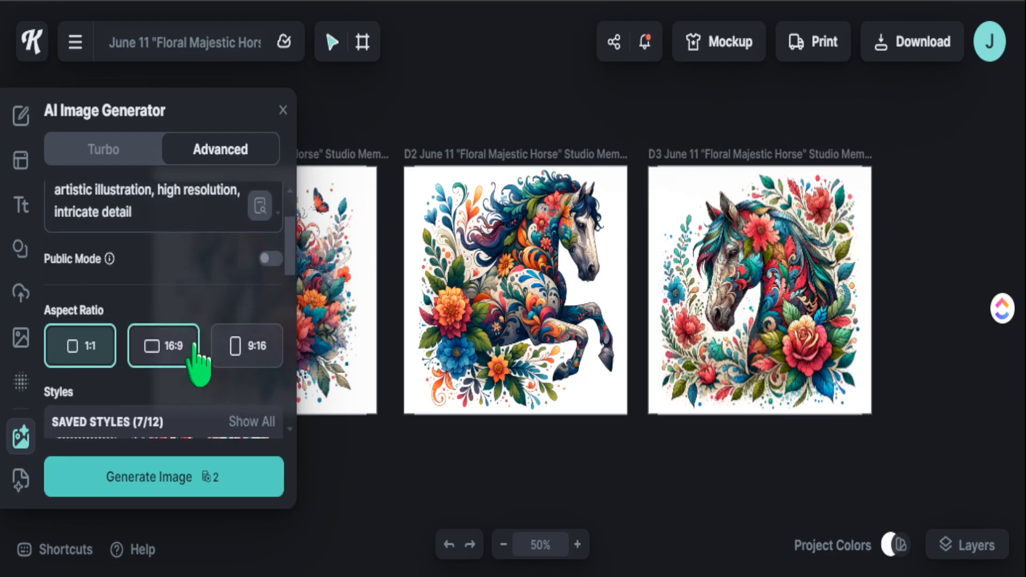
# Step: Examine the sea turtle sunflower images on the artboards and their full prompt in the AI Image Generator
pyautogui.click(282, 110)
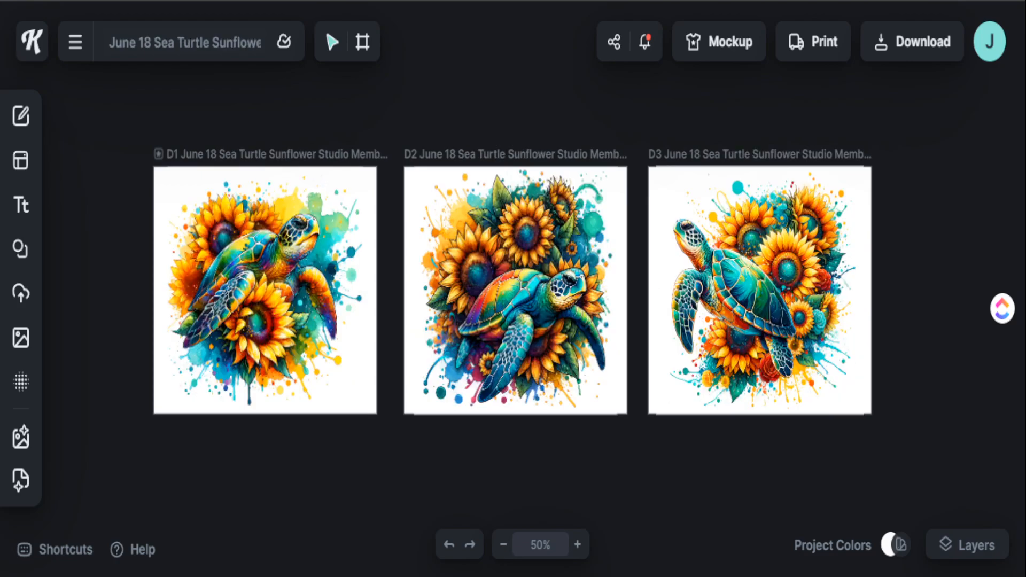
pyautogui.click(21, 437)
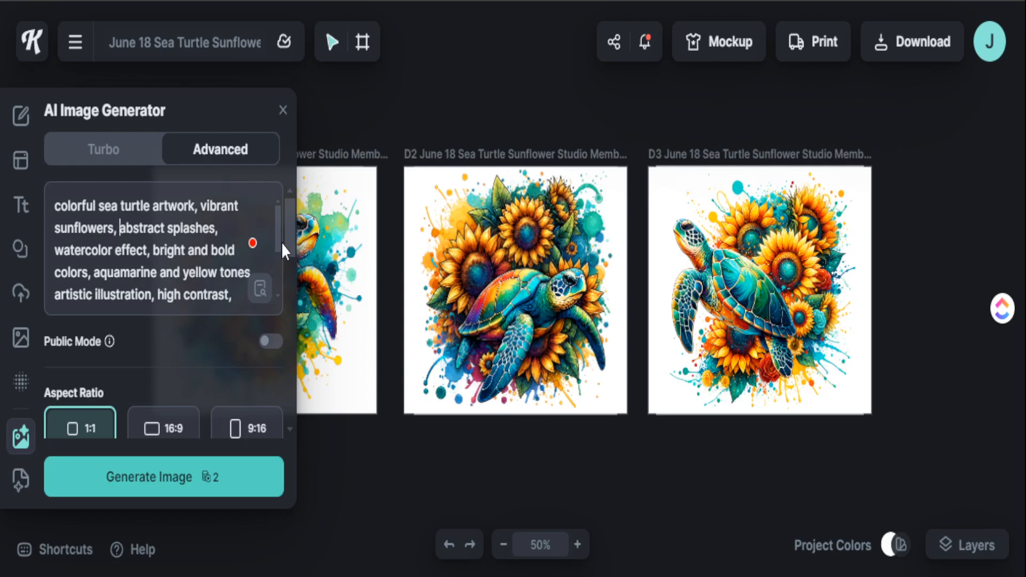
pyautogui.moveTo(281, 245); pyautogui.dragTo(281, 265)
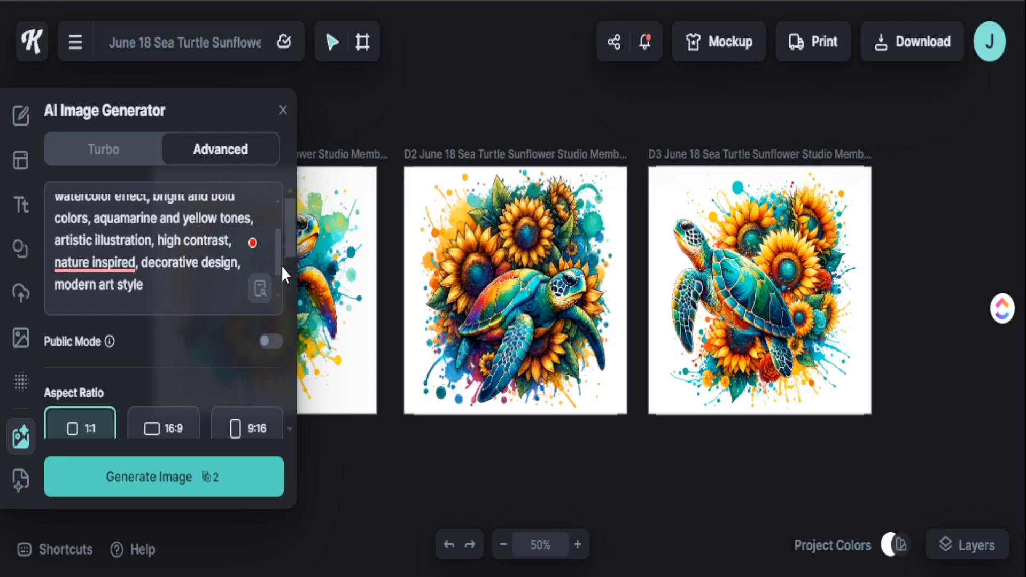
pyautogui.scroll(-4, 176, 363)
pyautogui.scroll(-5, 164, 369)
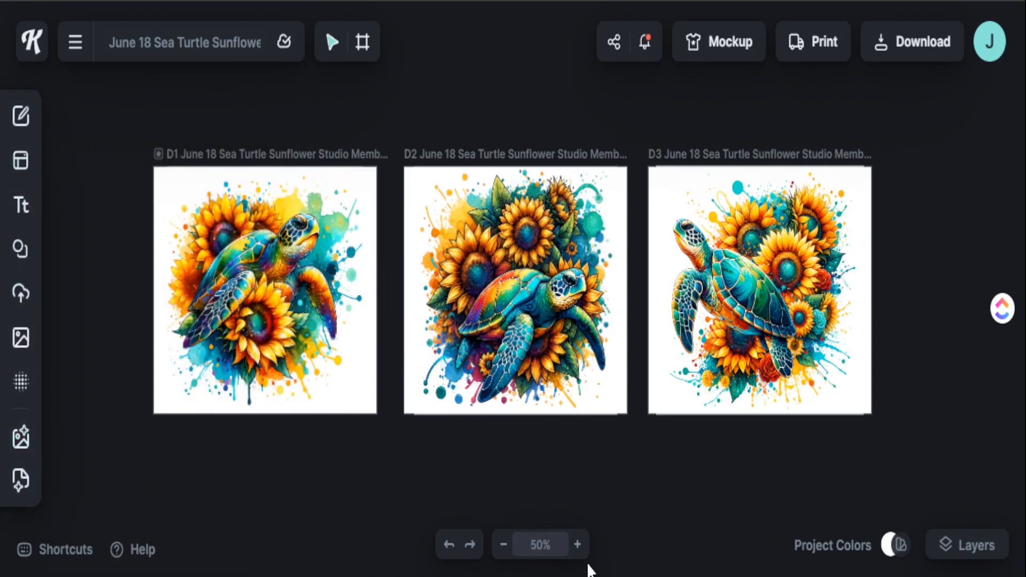
# Step: Compare the sea turtle sunflower and floral majestic horse artwork in the two projects, inspecting the turtle details at 100% zoom
pyautogui.click(578, 544)
pyautogui.click(577, 545)
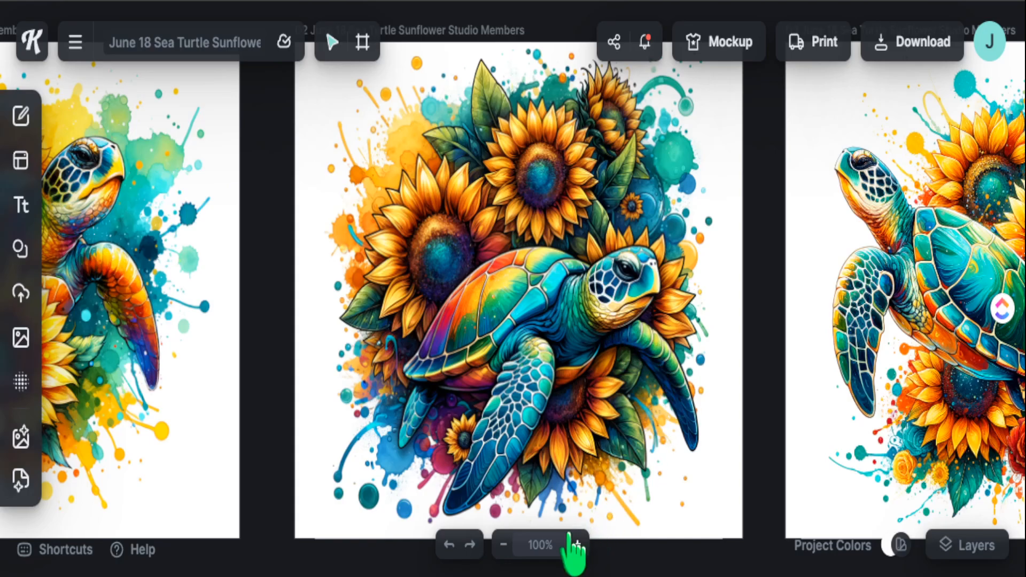
pyautogui.click(504, 545)
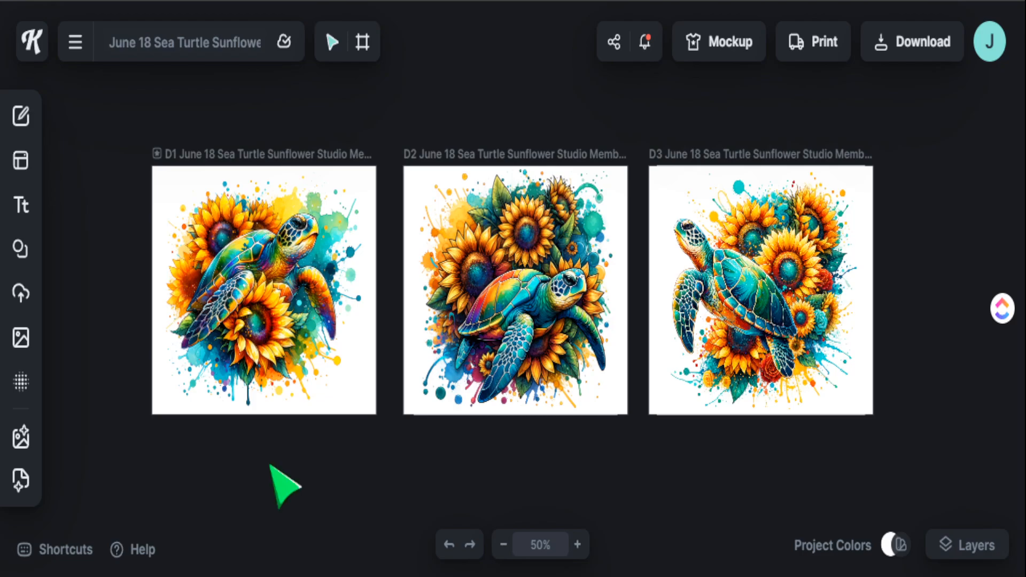
pyautogui.click(577, 545)
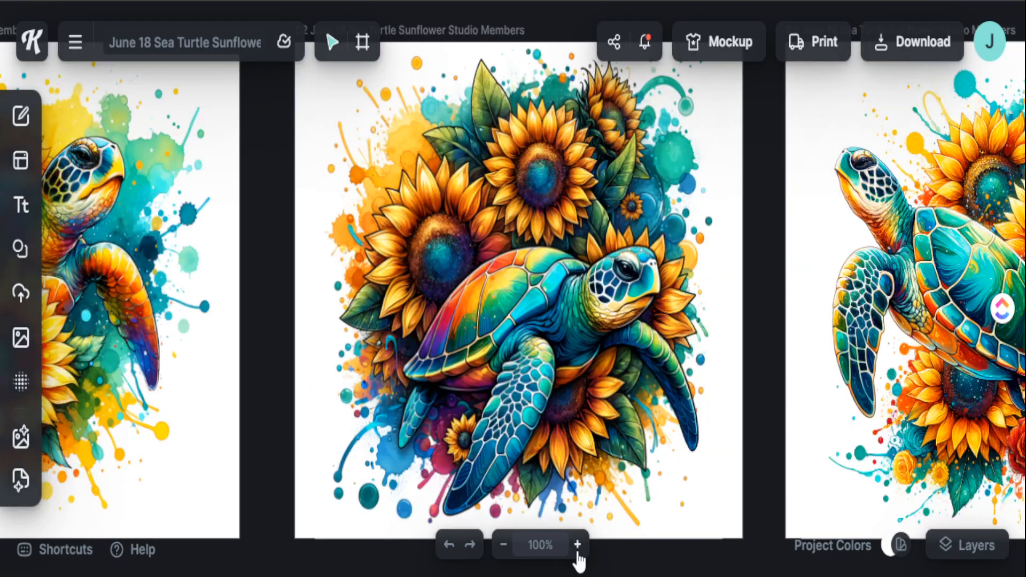
pyautogui.click(501, 545)
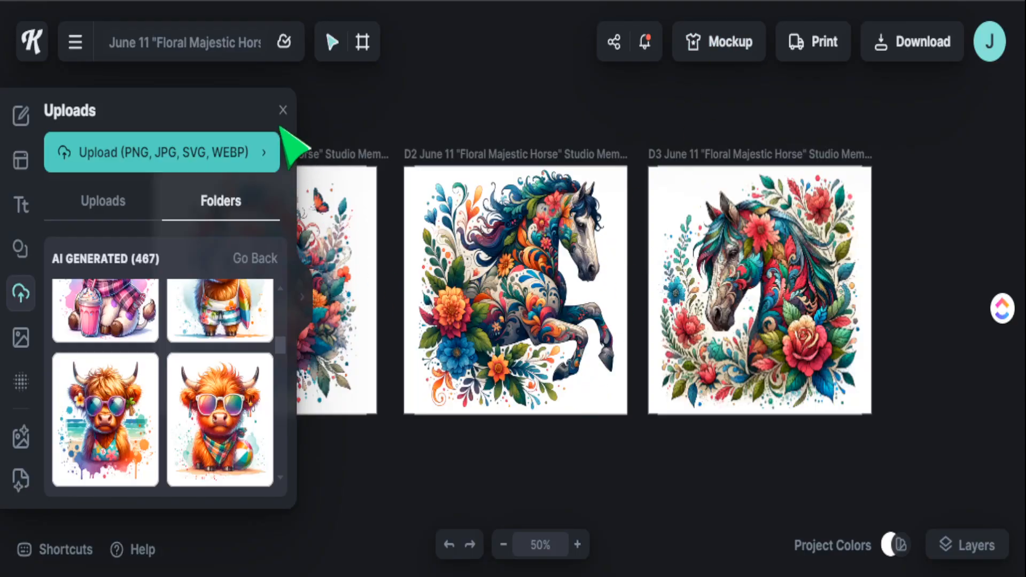
pyautogui.click(282, 109)
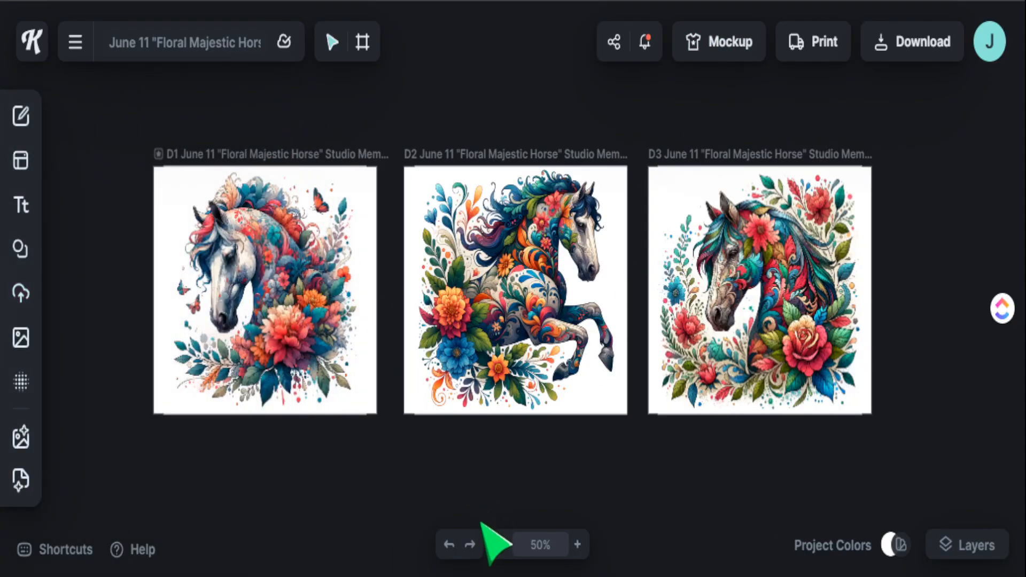
pyautogui.click(577, 545)
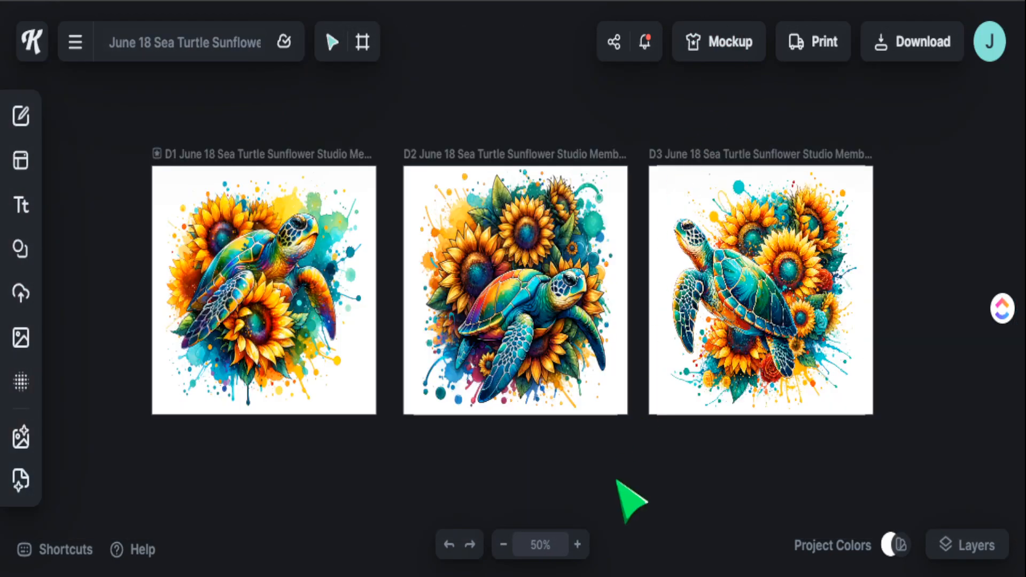
pyautogui.click(577, 545)
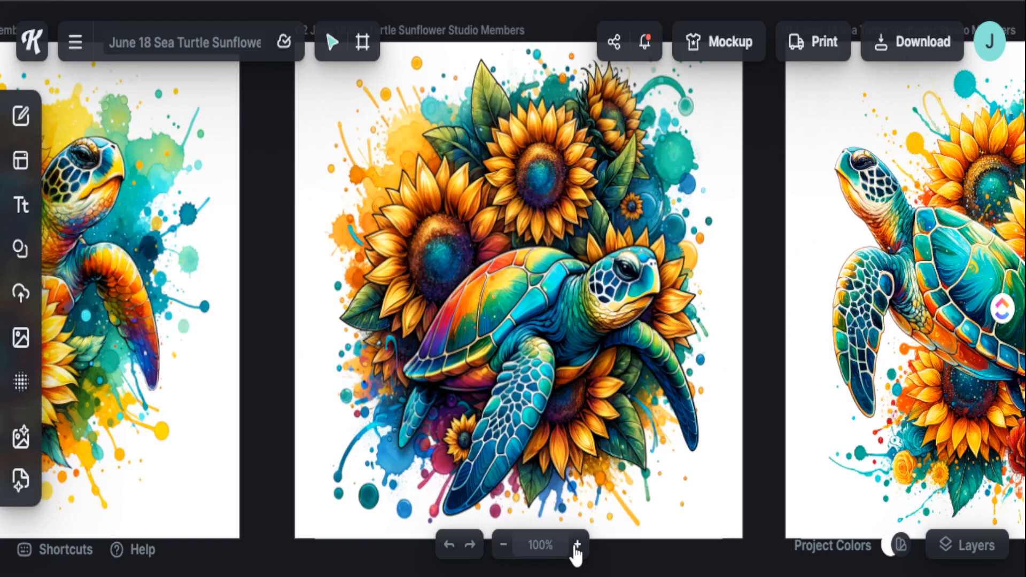
pyautogui.click(504, 545)
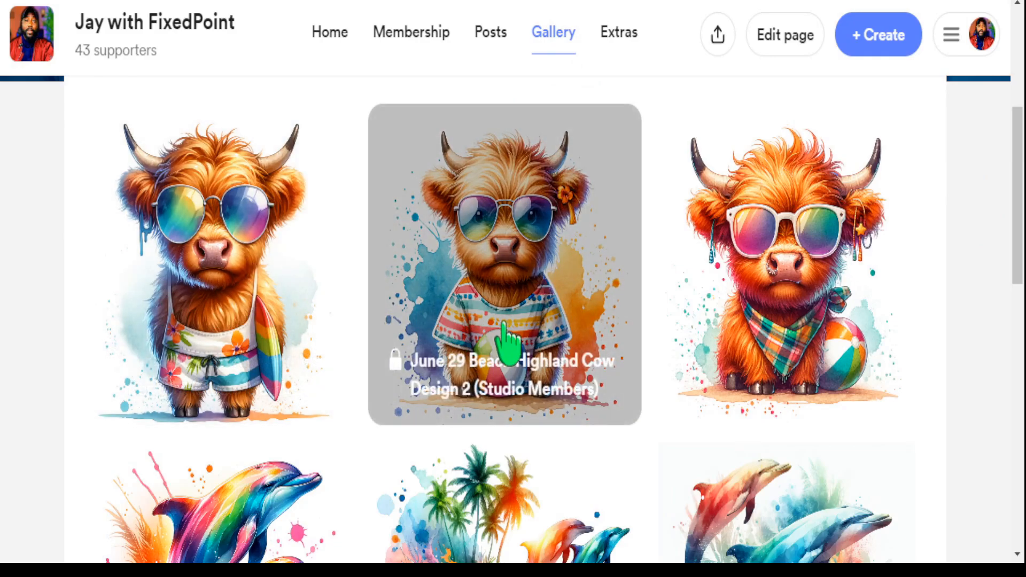
# Step: Switch to the membership site's gallery, open the June 18 "Sea Turtle Sunflower" Design 2 post and show its option for downloading the original
pyautogui.scroll(-10, 502, 347)
pyautogui.scroll(-5, 495, 369)
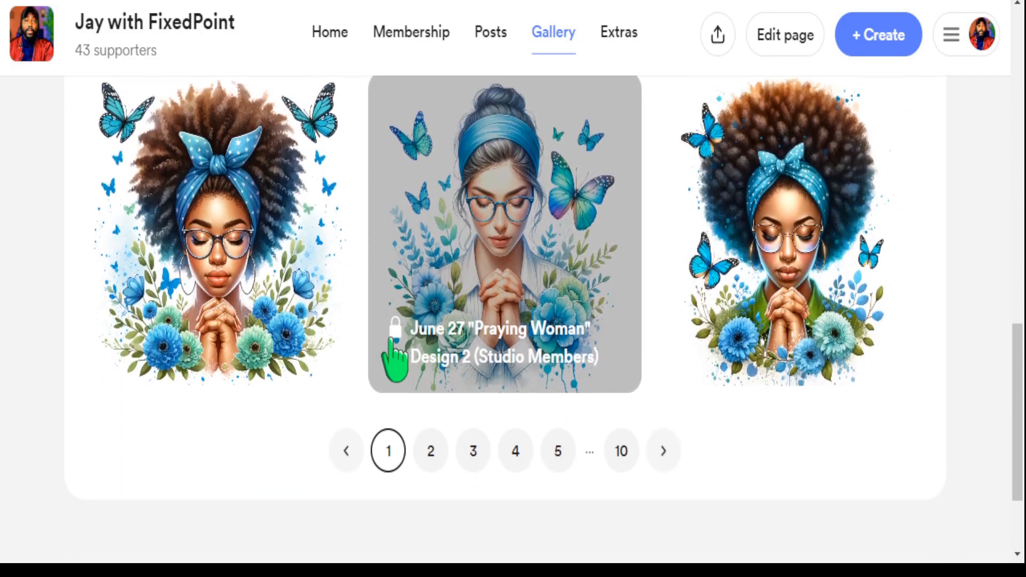
pyautogui.click(513, 341)
pyautogui.click(474, 288)
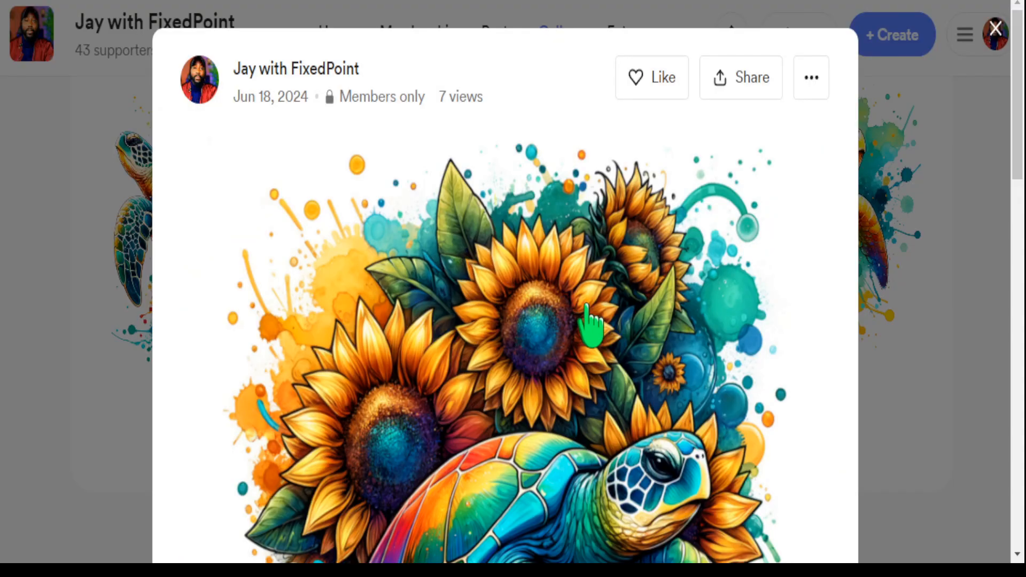
pyautogui.click(812, 80)
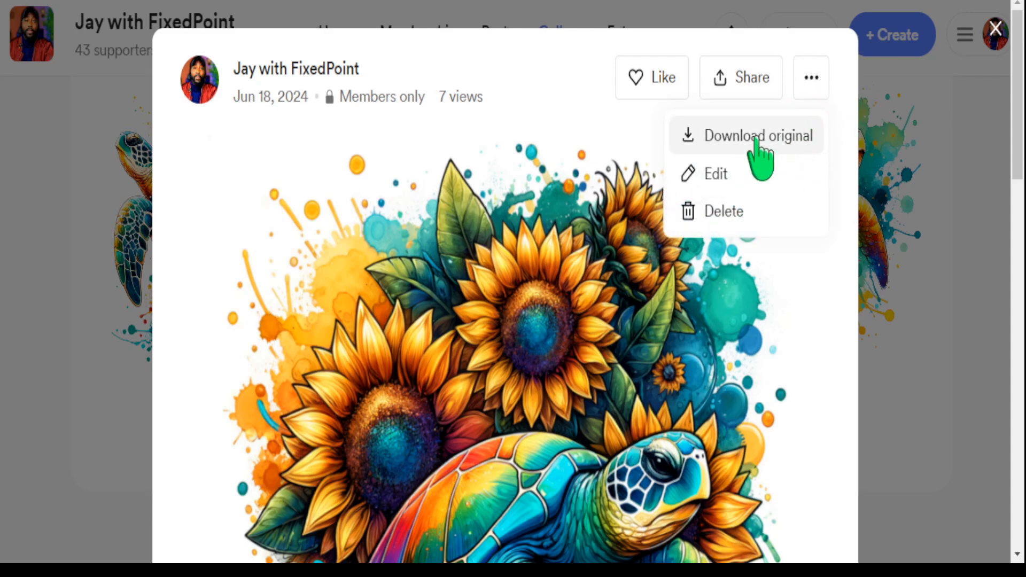
pyautogui.click(722, 153)
# Step: Highlight the Kittl AI prompt and both Etsy SEO keyword lists in the sea turtle post's description
pyautogui.scroll(-10, 315, 262)
pyautogui.moveTo(298, 398); pyautogui.dragTo(275, 353)
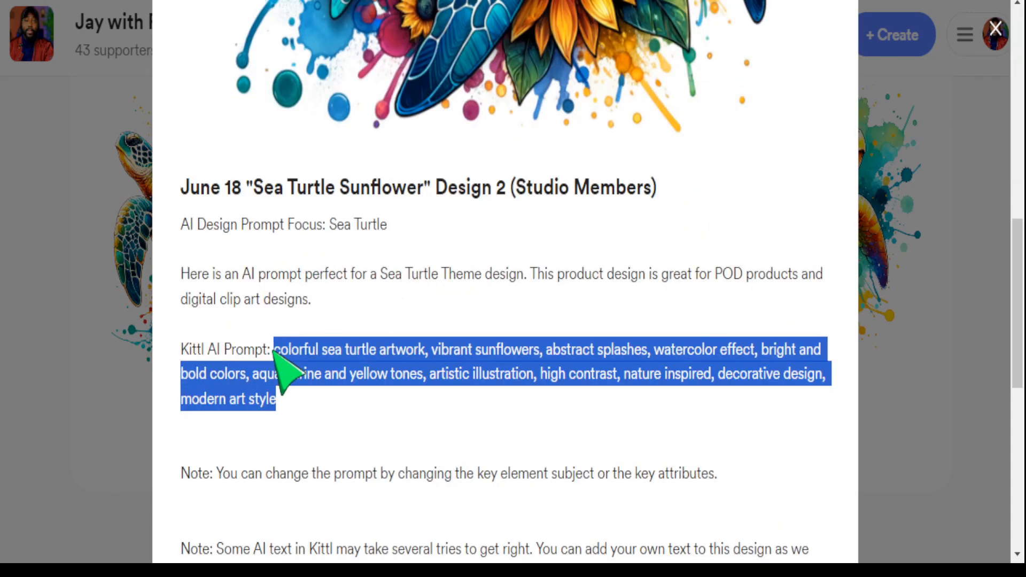
pyautogui.scroll(-5, 321, 374)
pyautogui.moveTo(589, 446); pyautogui.dragTo(305, 394)
pyautogui.scroll(-2, 588, 460)
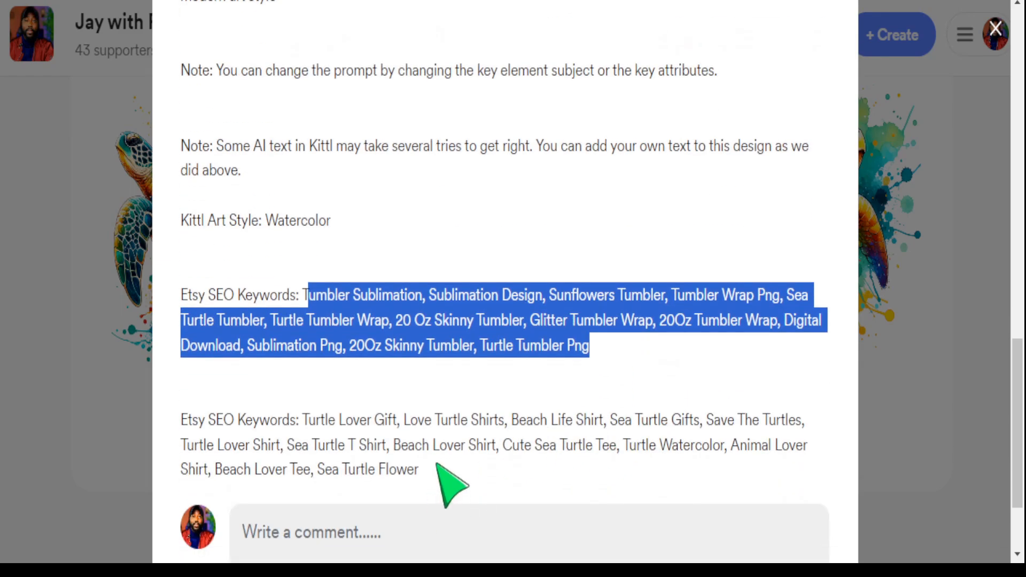
pyautogui.moveTo(420, 469); pyautogui.dragTo(317, 422)
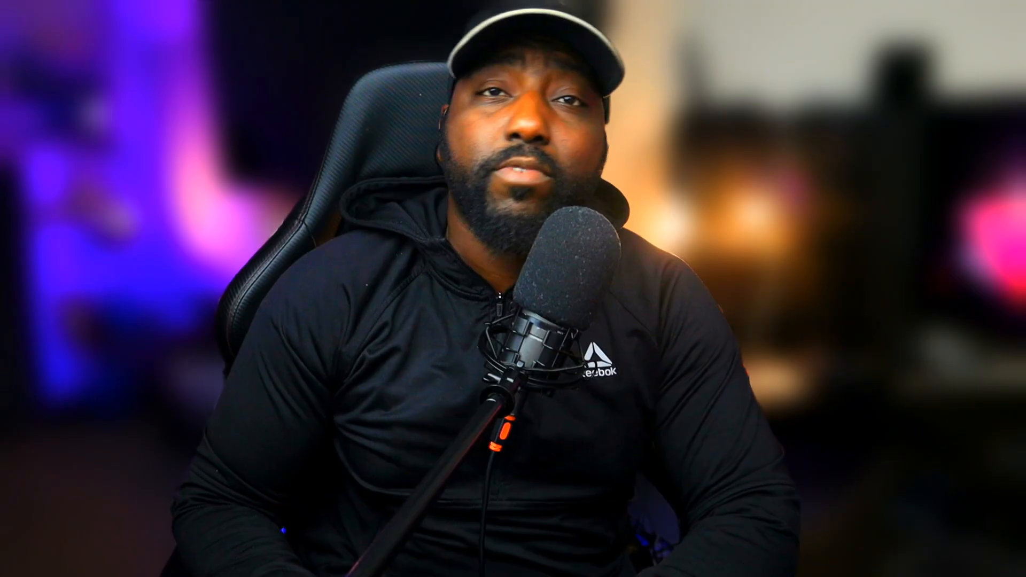